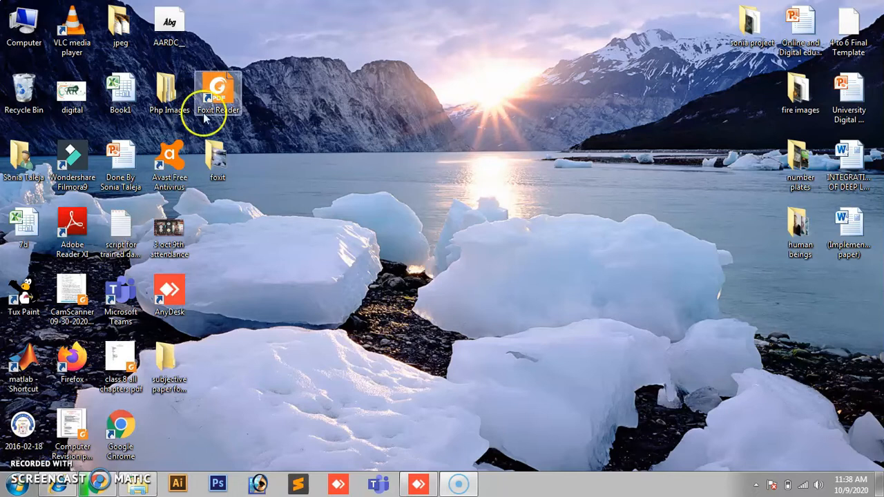
Step: Move the Foxit Reader desktop shortcut so it sits beside the Php Images icon
left_click_drag(212, 93, 318, 136)
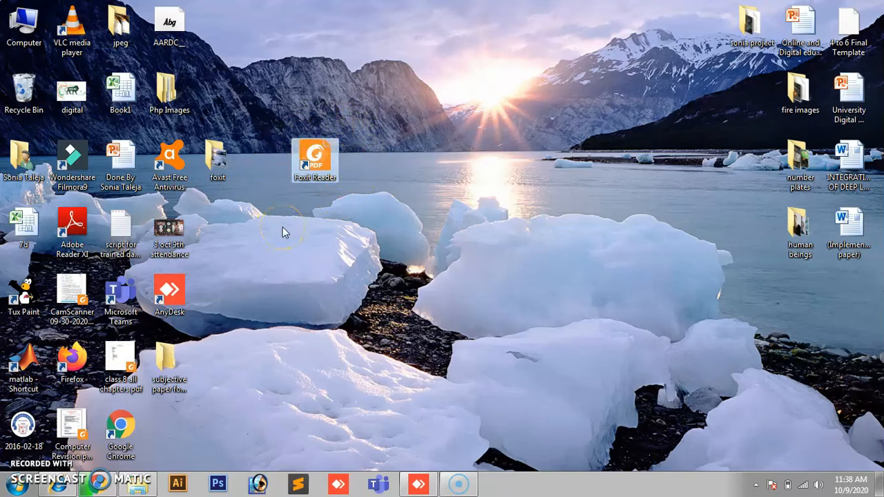
left_click(315, 172)
left_click_drag(318, 162, 320, 96)
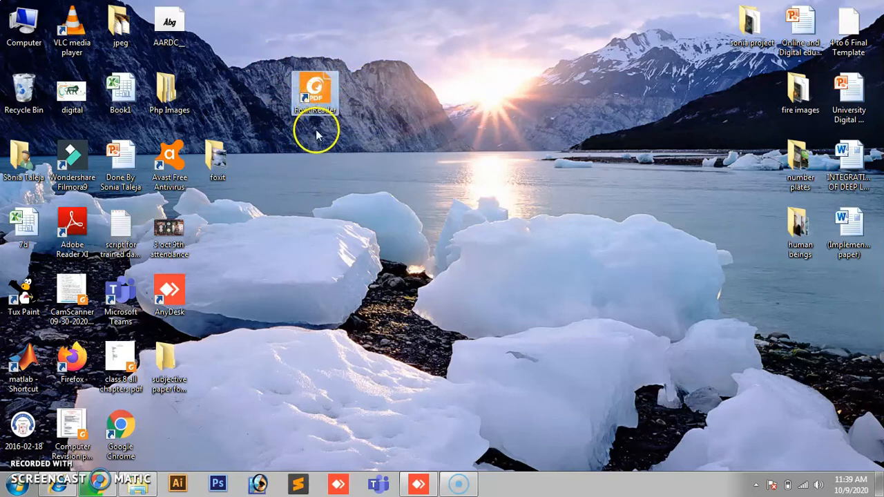
left_click_drag(318, 125, 236, 94)
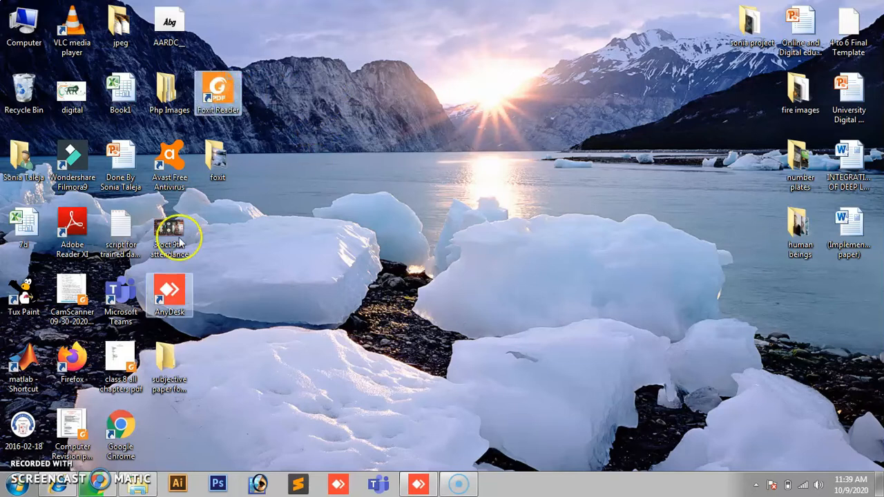
Step: Open google.com in a new Chrome tab
left_click(100, 484)
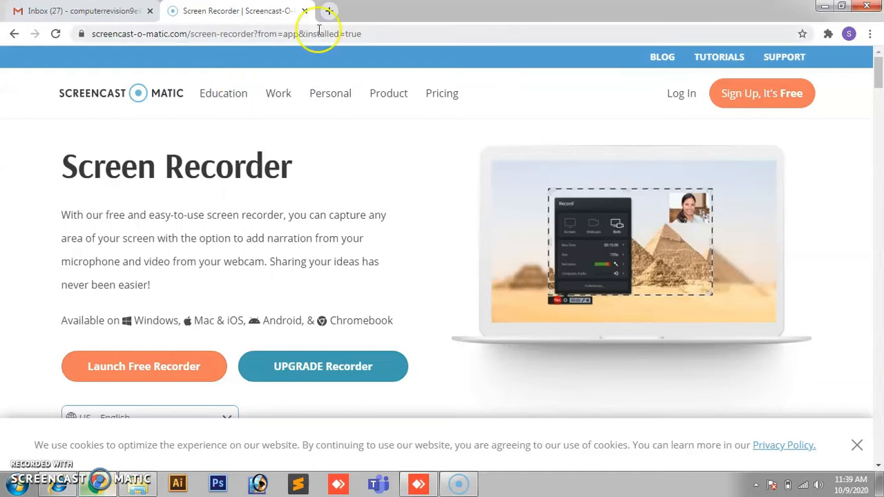
left_click(329, 10)
left_click(312, 28)
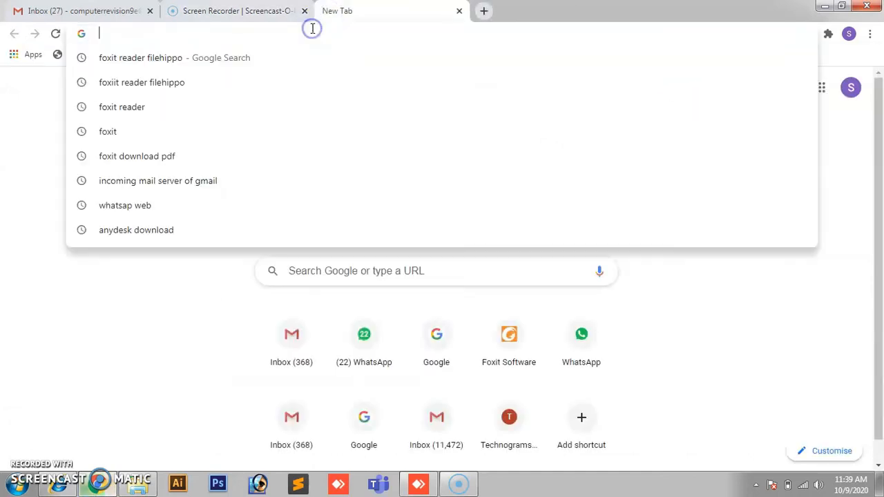
type("google.com")
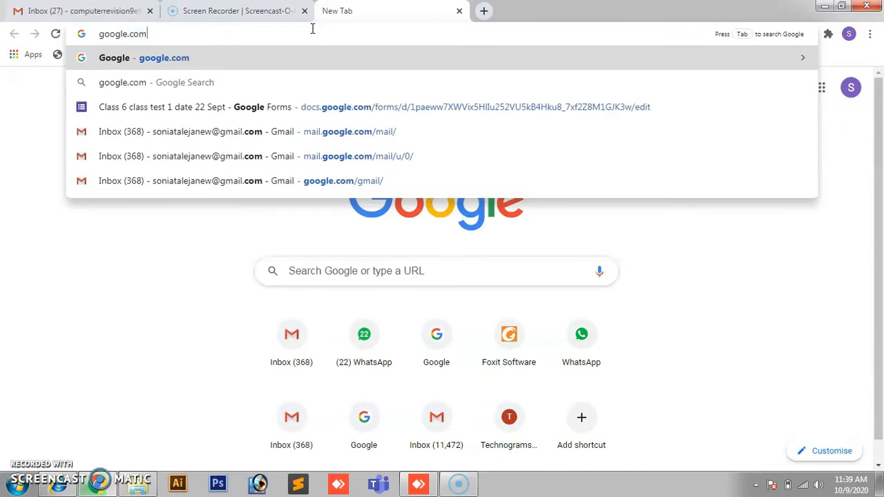
key("Return")
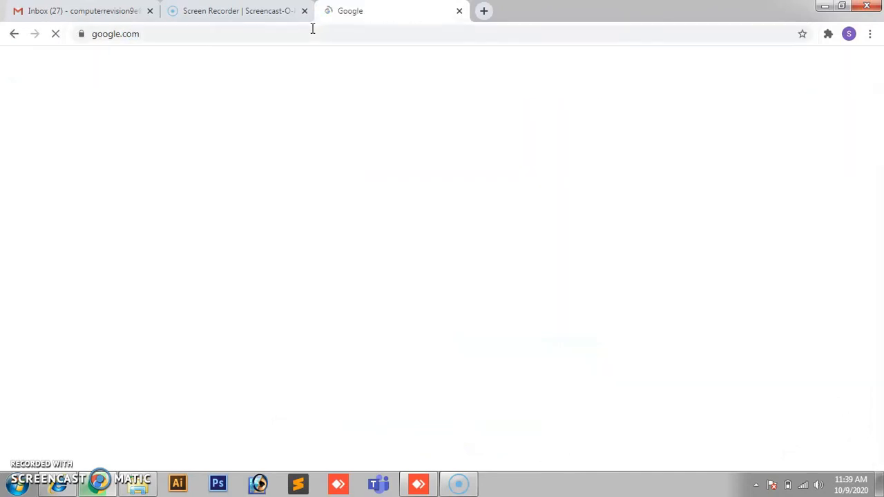
Step: Search Google for 'foxit reader filehippo'
left_click(324, 241)
type("foxit reader ")
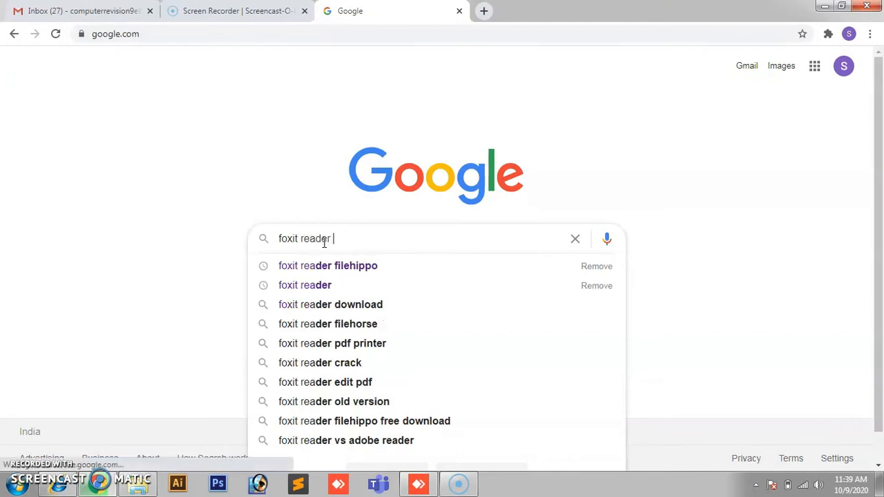
type("filehippo")
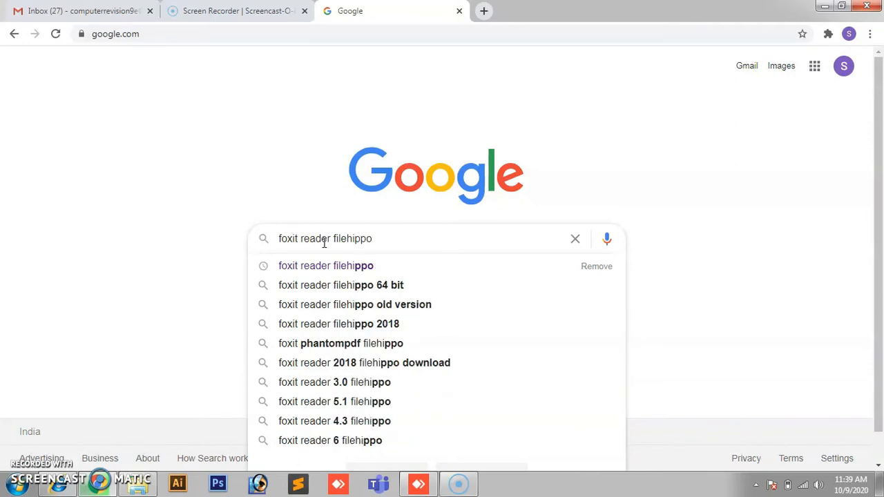
key("Return")
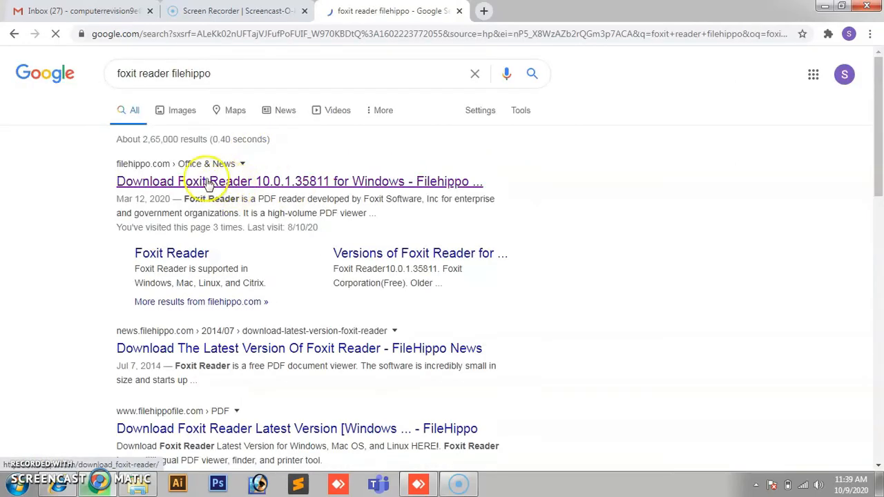
Step: Start the latest Foxit Reader download from FileHippo, then cancel the second download
left_click(371, 183)
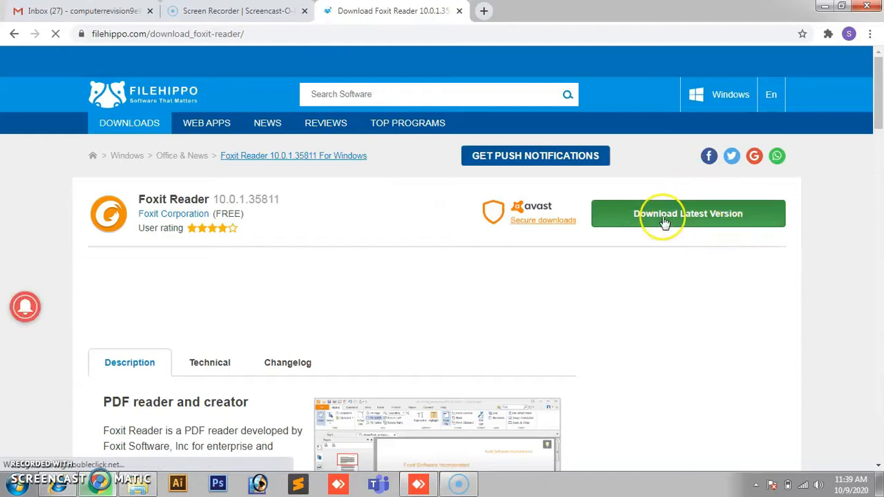
left_click(711, 217)
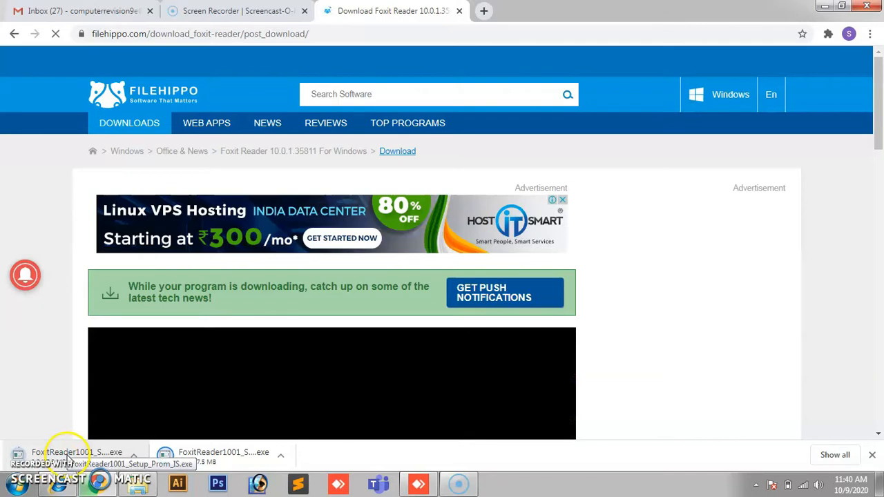
right_click(234, 456)
left_click(255, 447)
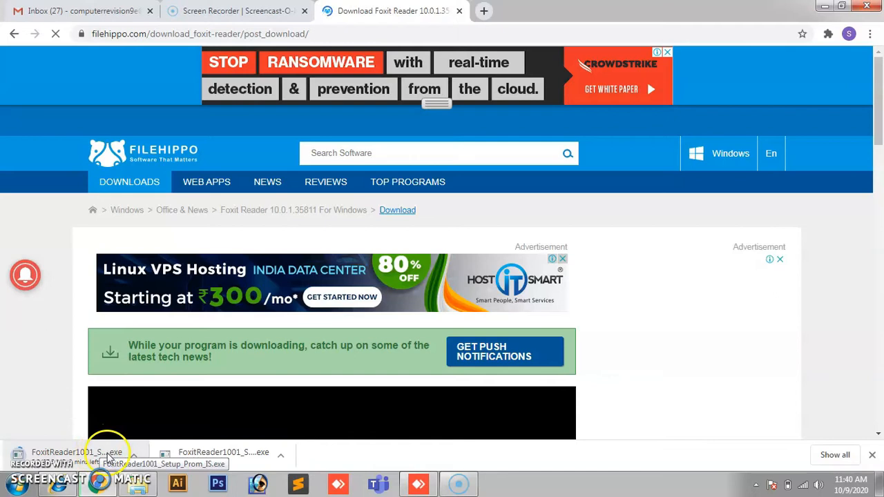
Step: Cancel the first Foxit Reader download and minimise Chrome to show the desktop
left_click(127, 455)
right_click(94, 456)
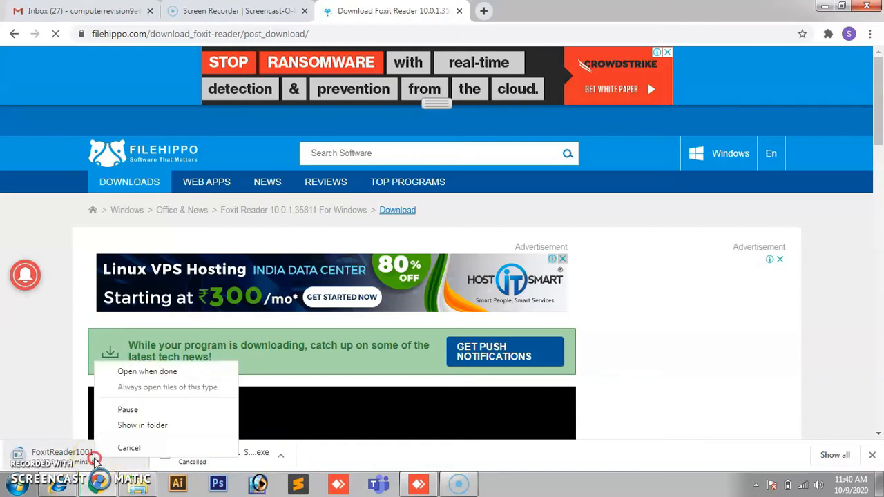
left_click(124, 449)
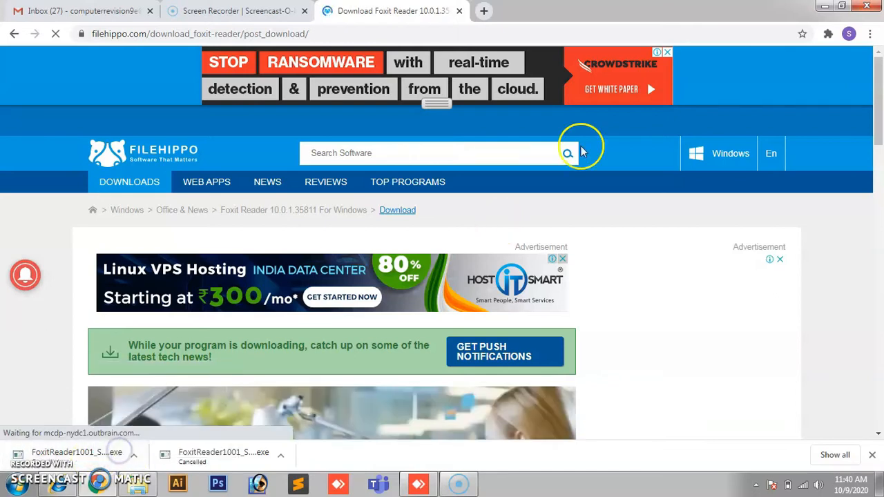
left_click(827, 7)
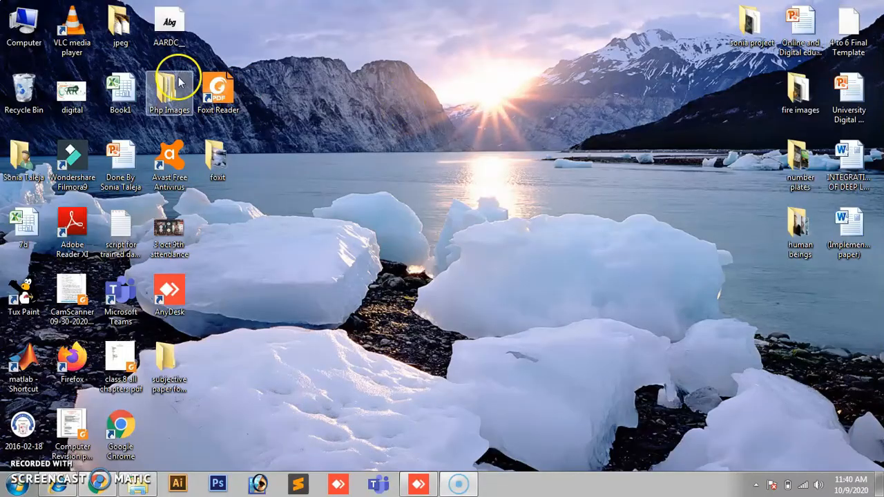
Step: Nudge the Foxit Reader shortcut, then restore Chrome on its Gmail inbox tab
left_click_drag(219, 87, 243, 88)
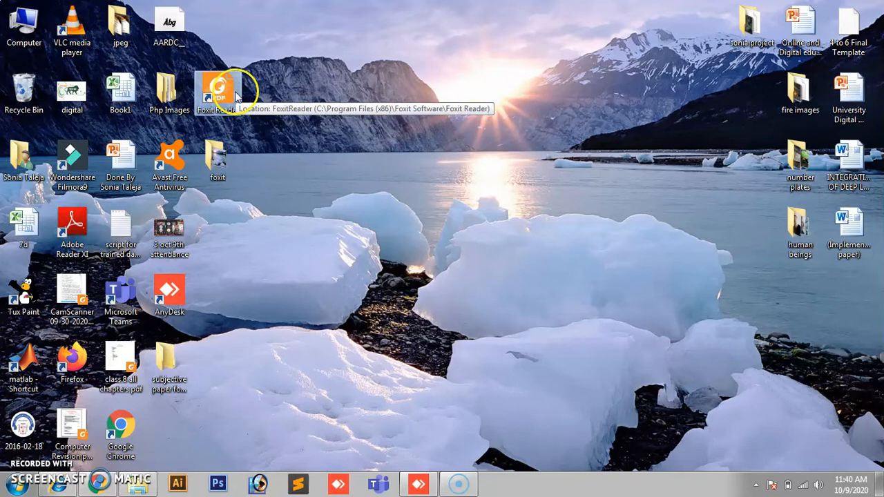
left_click(105, 487)
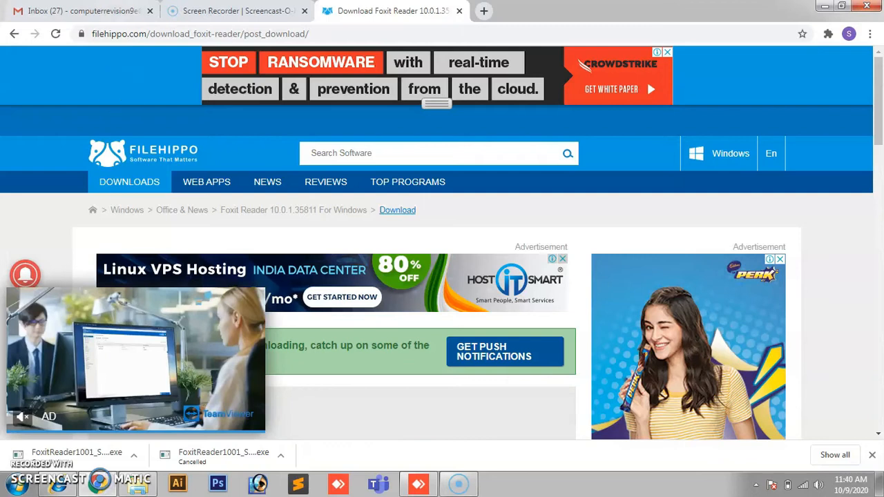
left_click(104, 10)
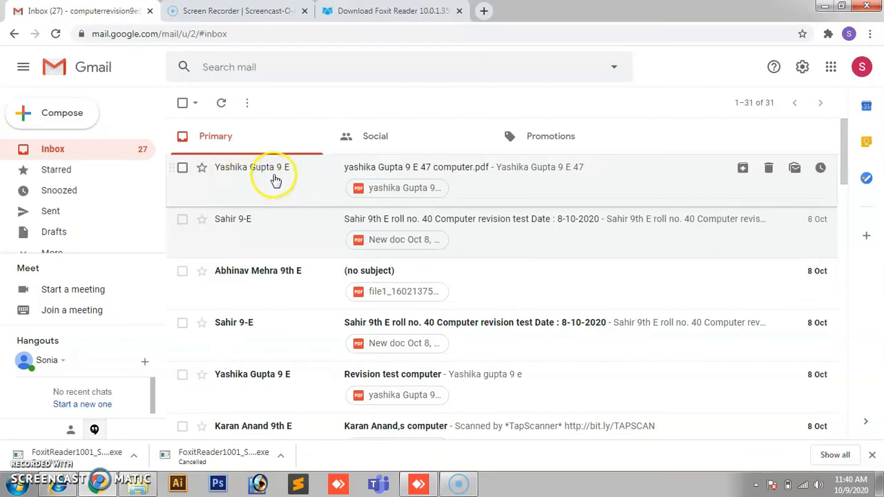
Step: Download the computer PDF attached to the top inbox email
left_click(488, 190)
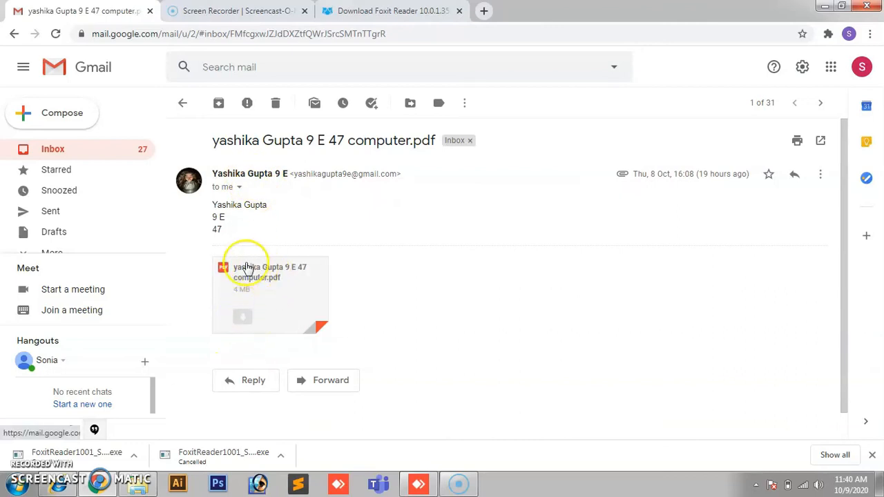
mouse_move(260, 304)
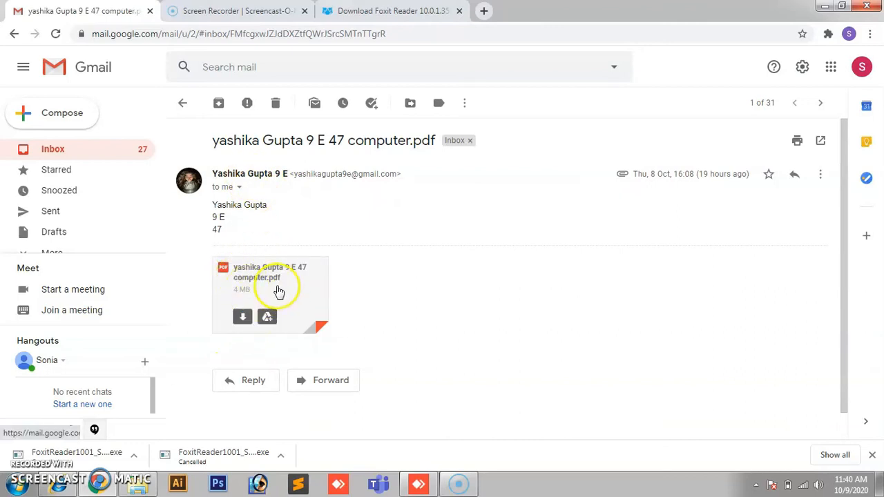
left_click(241, 322)
left_click(242, 320)
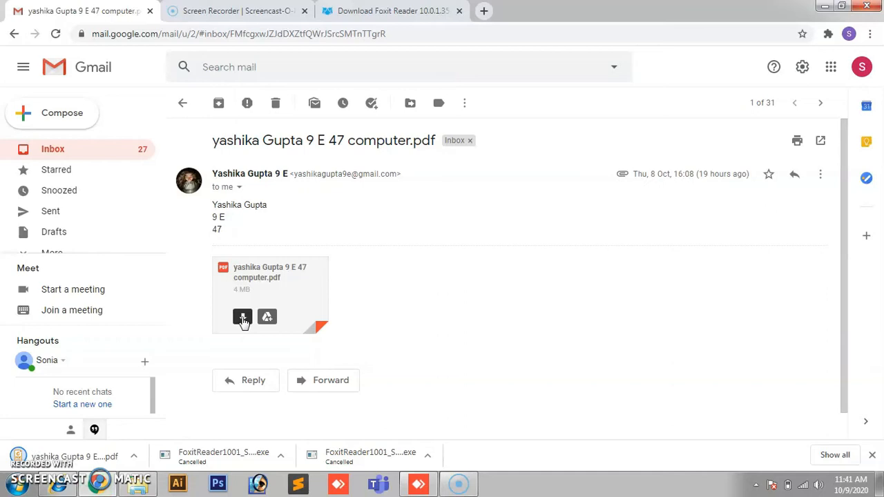
left_click(183, 103)
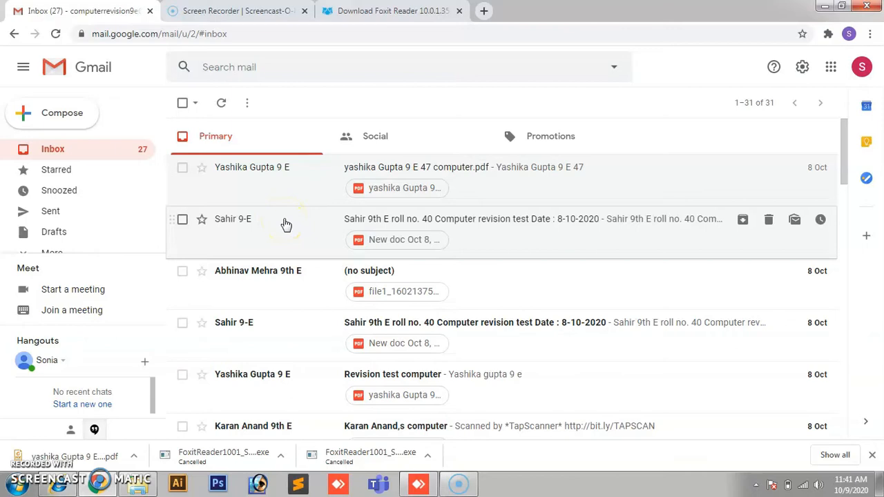
Step: Download 'New doc Oct 8, 2020 11.21 (2).pdf' from the roll no. 40 revision test email
left_click(490, 246)
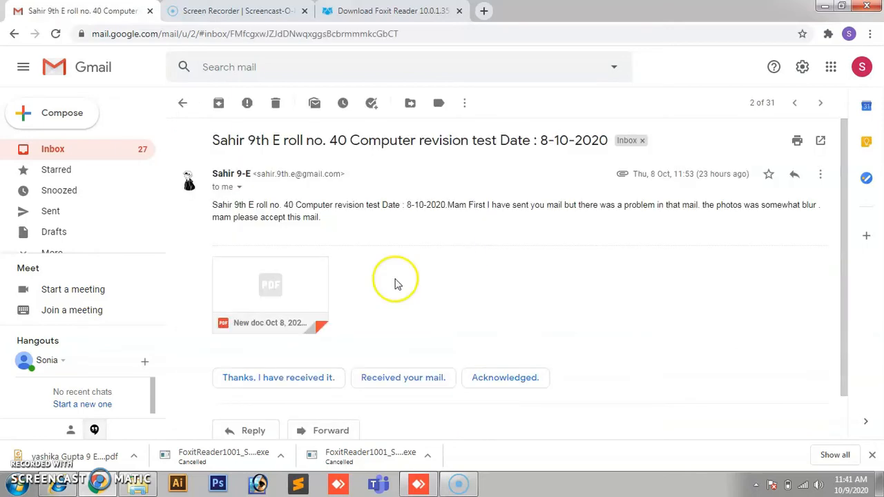
mouse_move(293, 282)
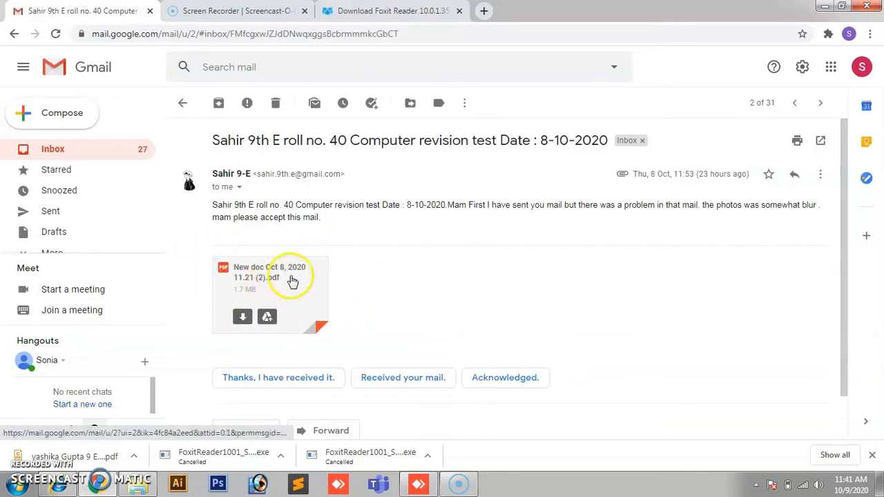
left_click(242, 314)
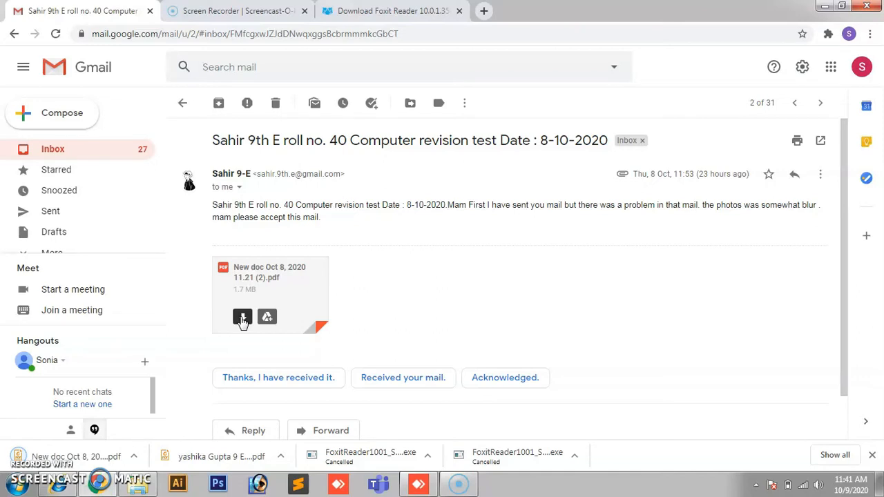
left_click(182, 103)
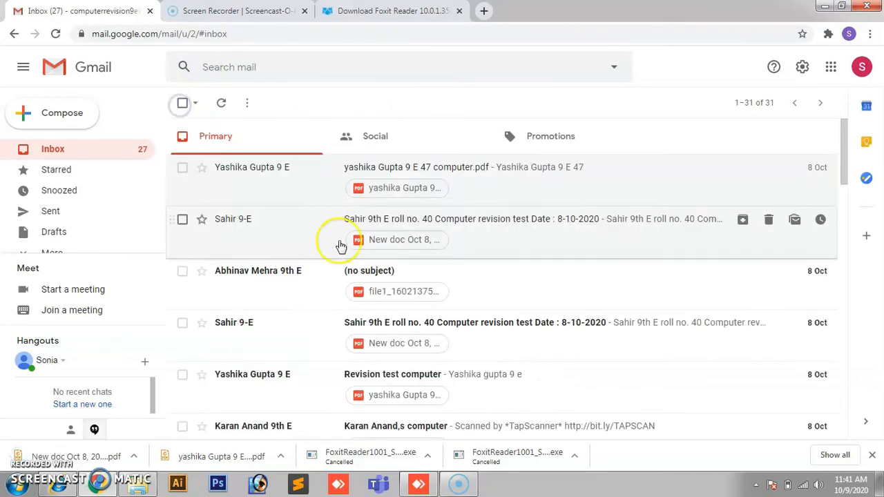
Step: Download the PDF attached to the untitled '(no subject)' email
left_click(519, 273)
mouse_move(245, 289)
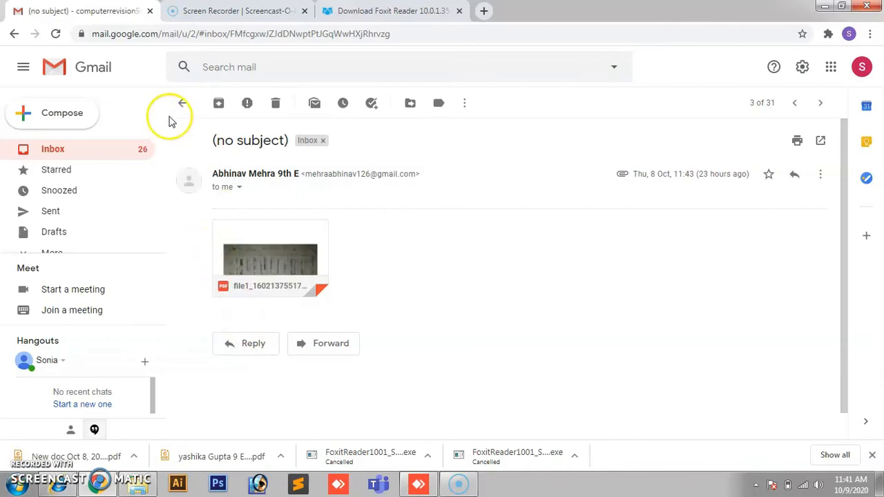
left_click(183, 101)
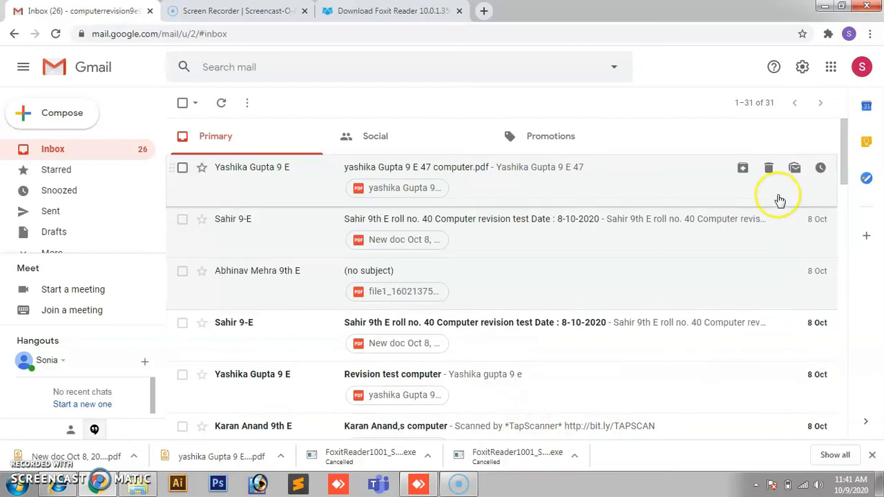
left_click_drag(846, 168, 845, 182)
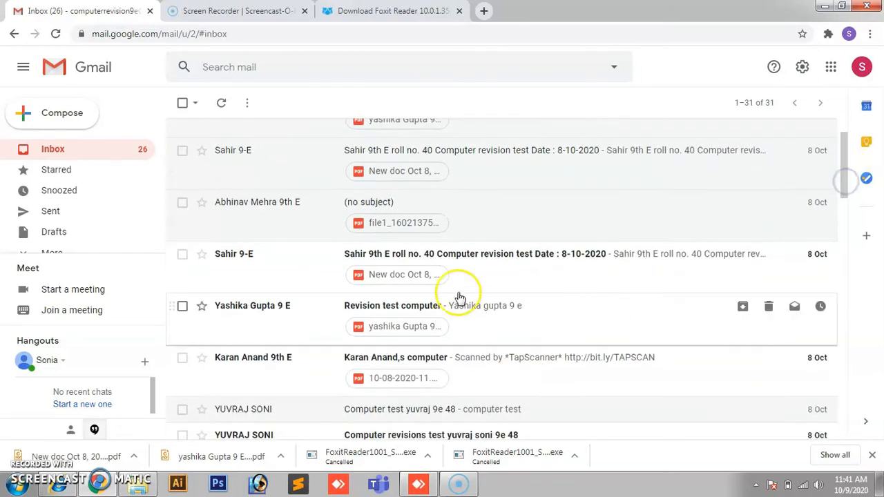
left_click(467, 211)
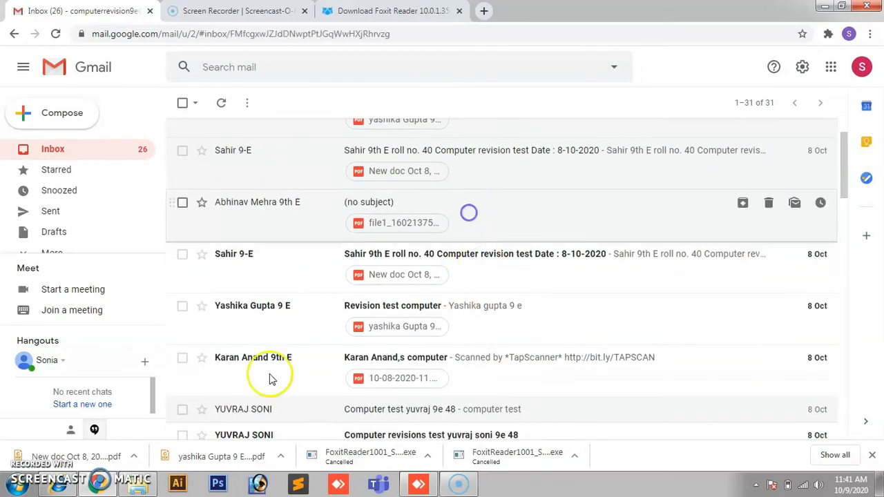
left_click(242, 282)
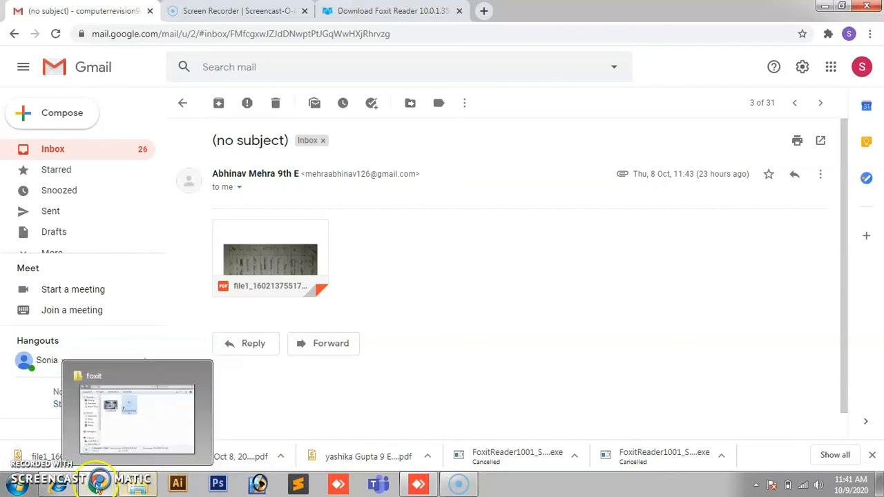
Step: In Downloads, rename the New doc Oct 8 PDF to 'sahir answer sheet'
left_click(30, 487)
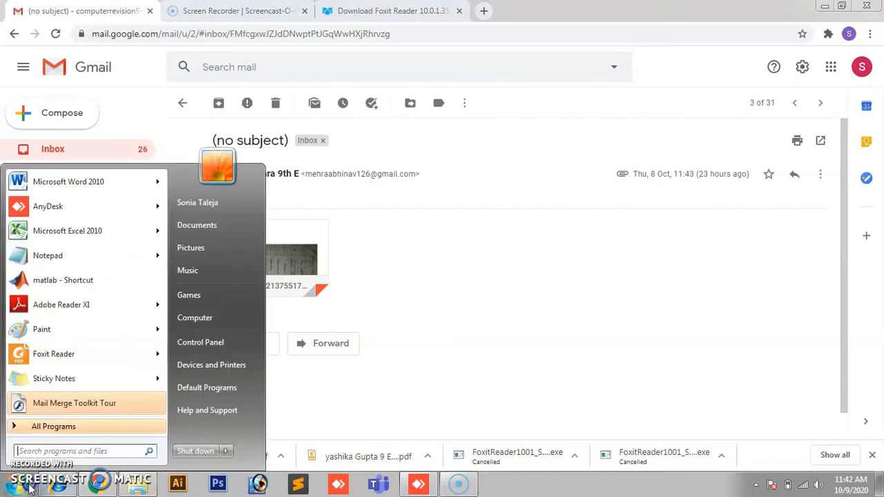
left_click(212, 321)
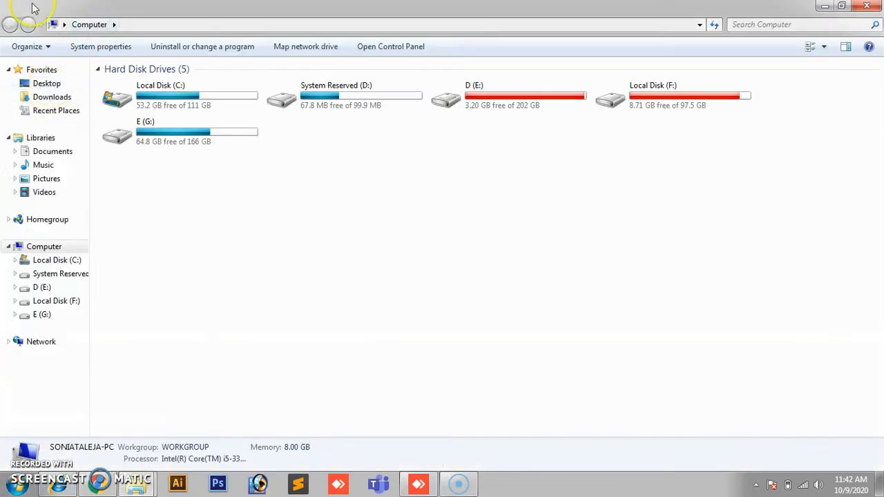
left_click(50, 99)
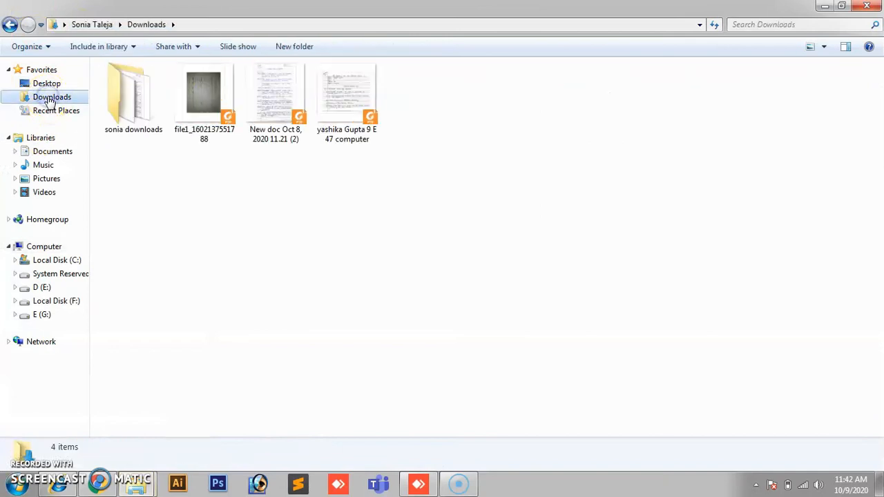
left_click(340, 123)
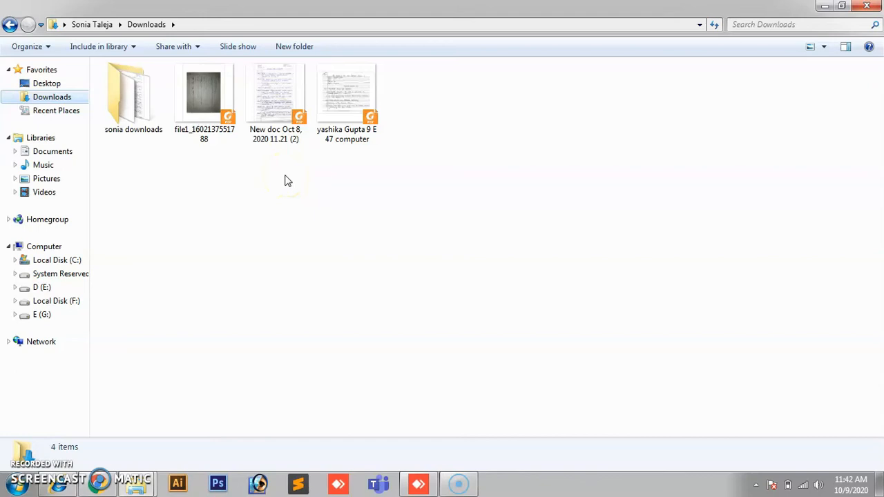
right_click(278, 131)
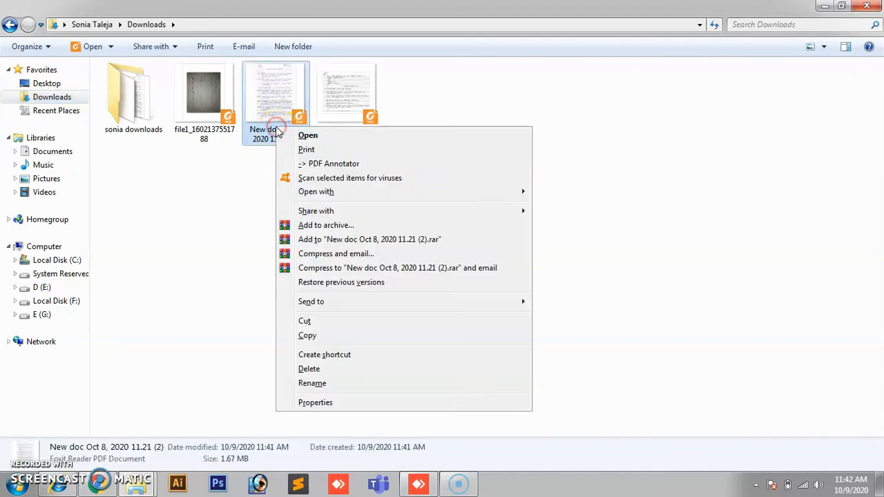
left_click(320, 384)
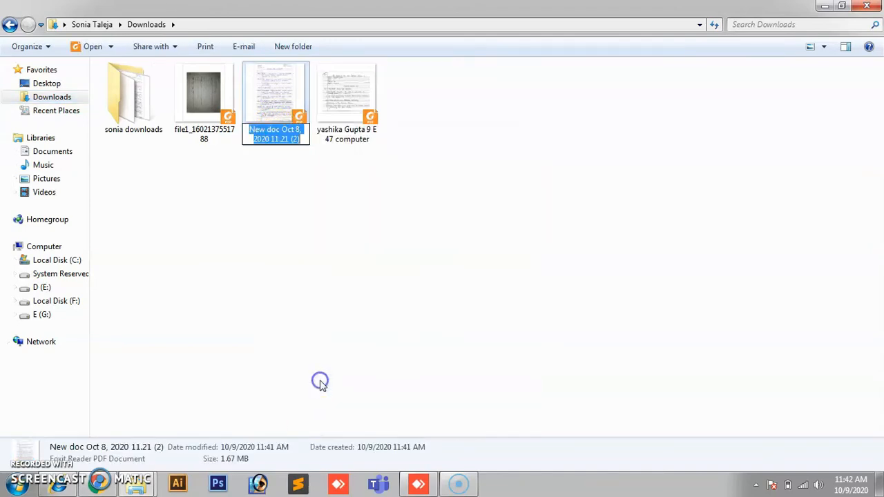
type("sahir answer sheet")
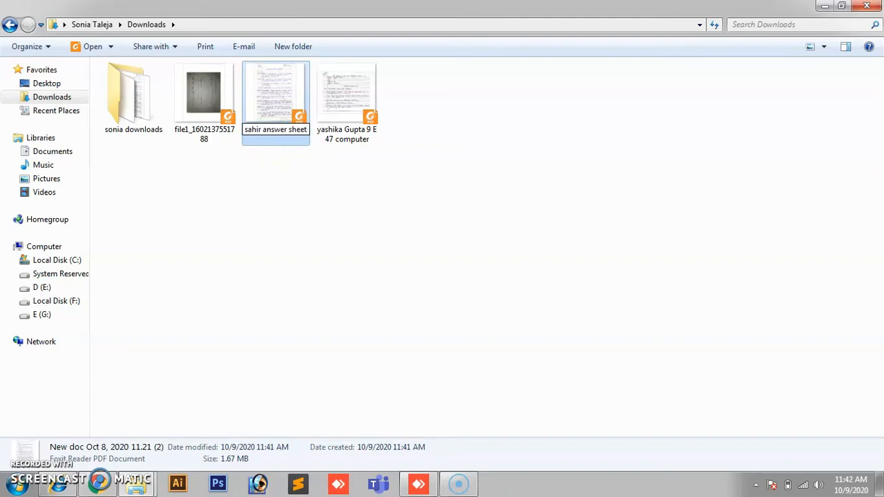
left_click(259, 199)
right_click(214, 121)
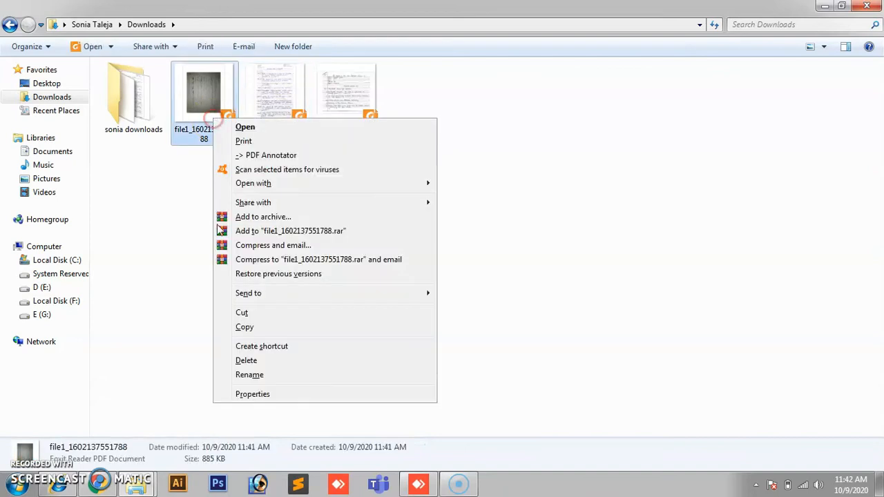
left_click(247, 376)
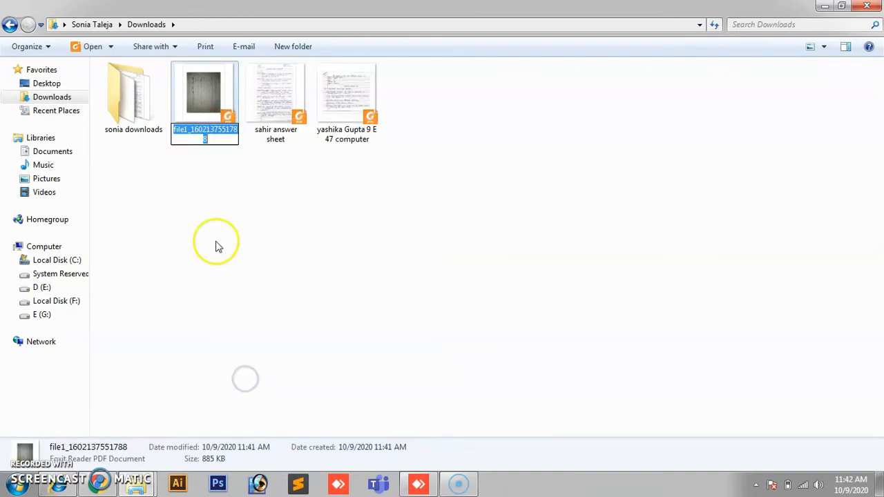
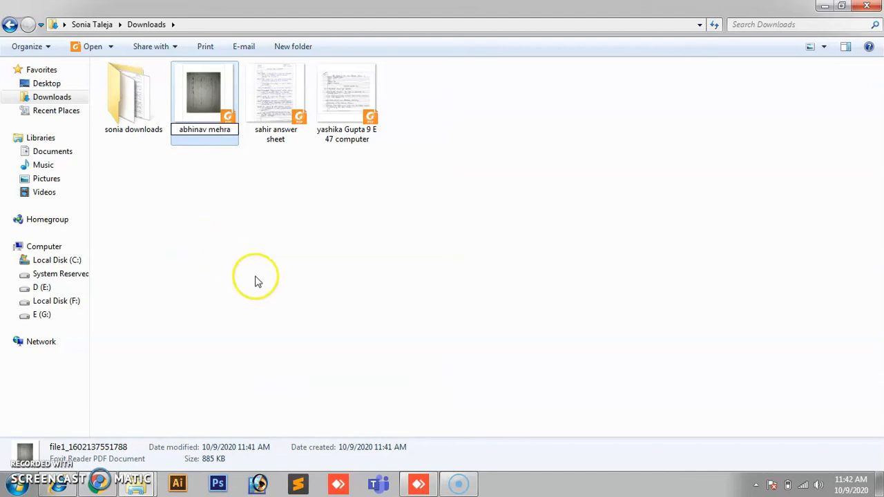
type(" answer sheet")
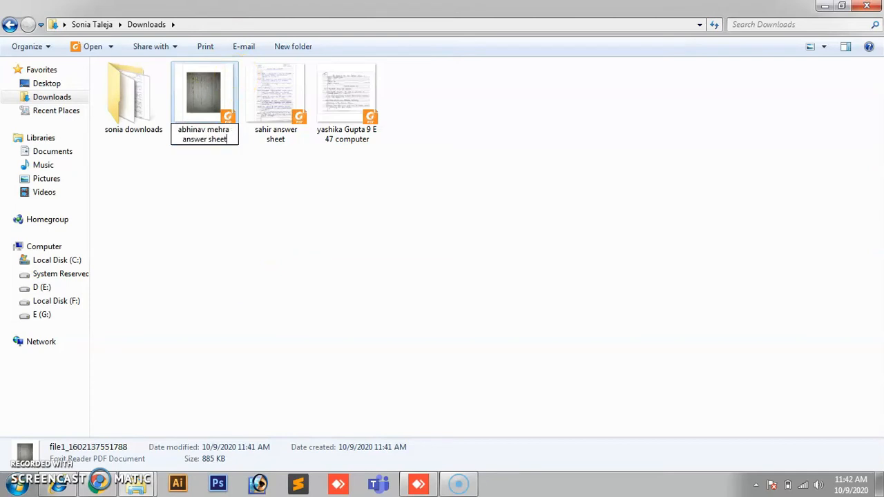
left_click(334, 176)
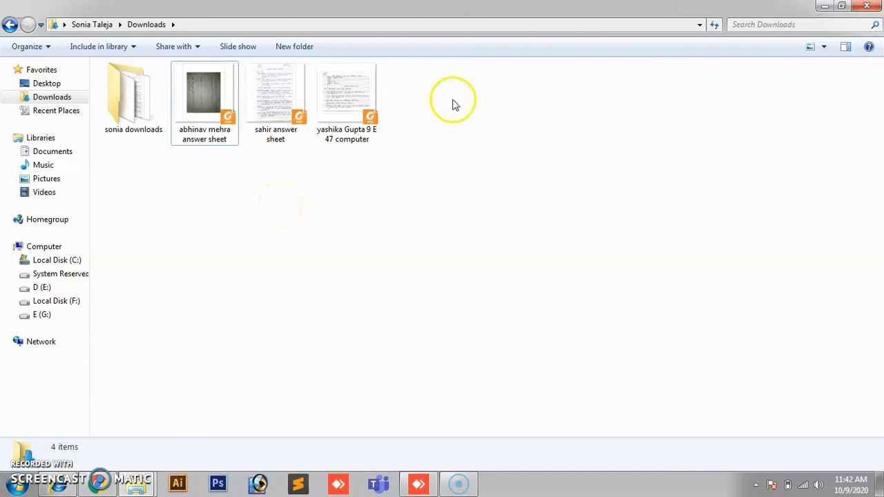
Step: Minimise the open windows and launch Foxit Reader from the desktop
left_click(822, 6)
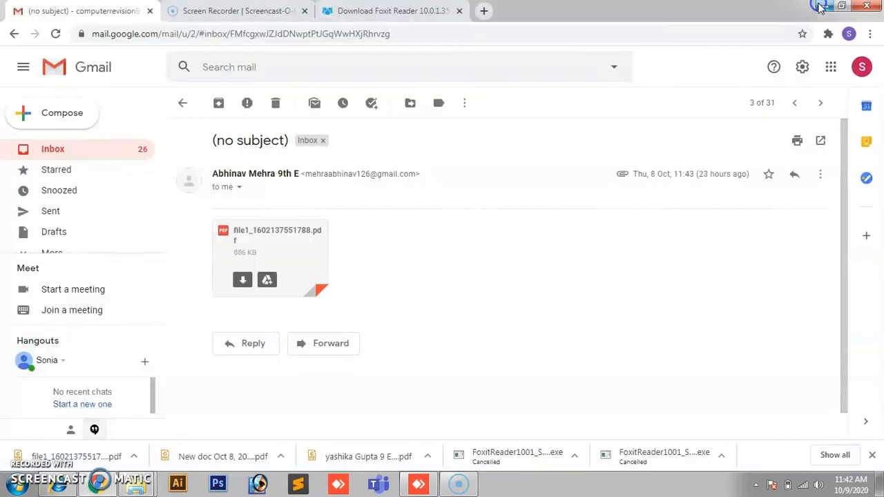
left_click(828, 6)
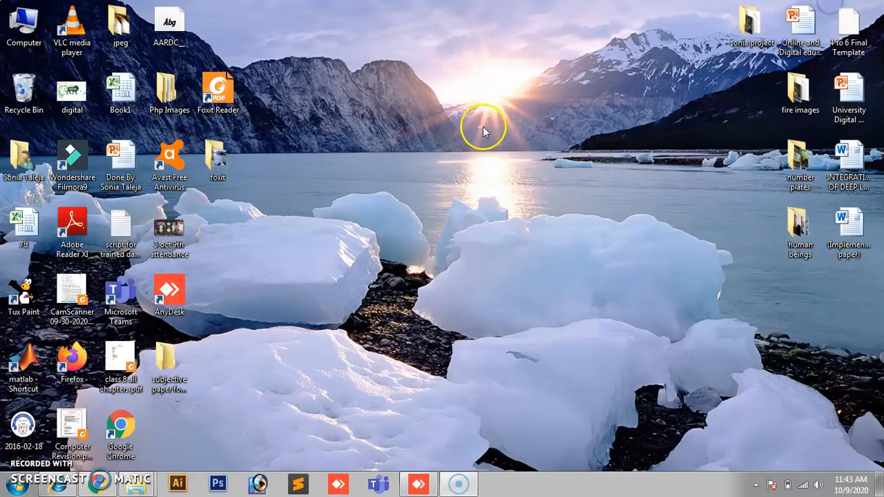
double_click(215, 95)
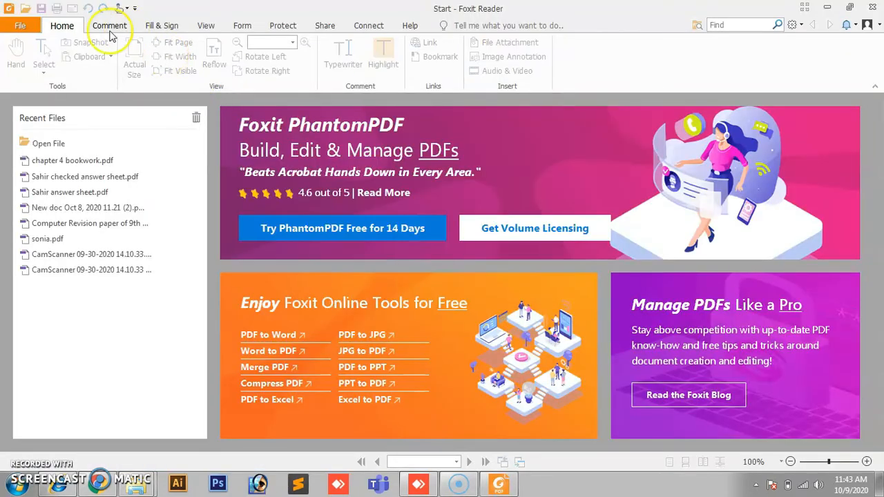
Step: Open 'sahir answer sheet' from the Downloads folder
left_click(21, 27)
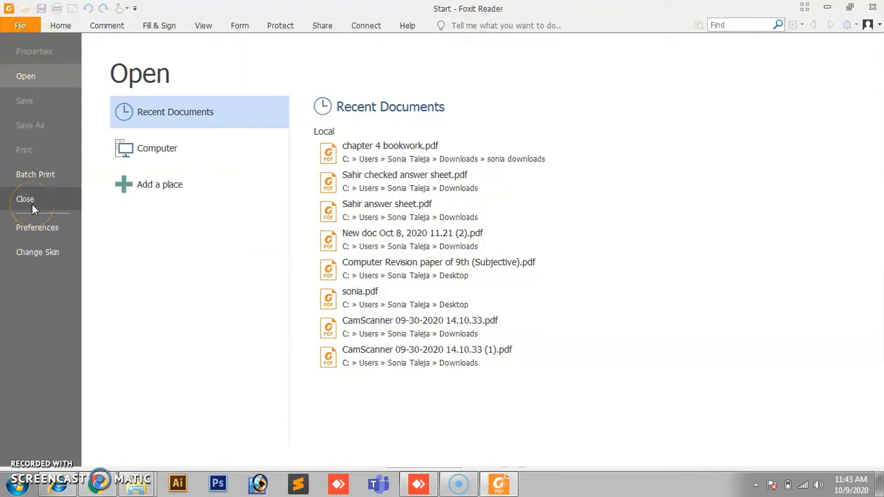
left_click(46, 80)
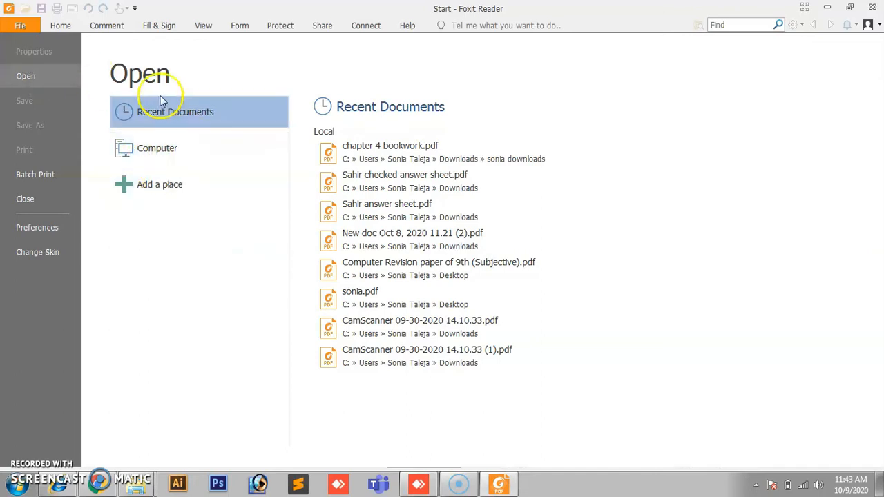
left_click(157, 156)
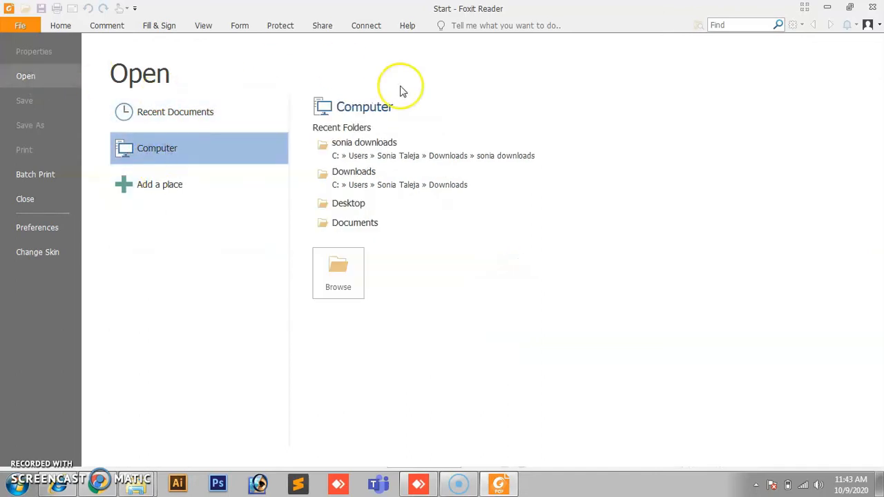
left_click(332, 278)
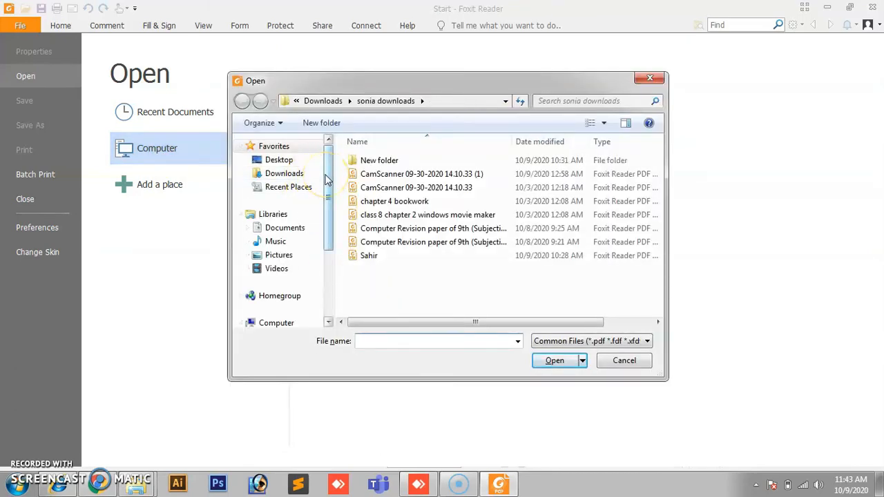
left_click(288, 177)
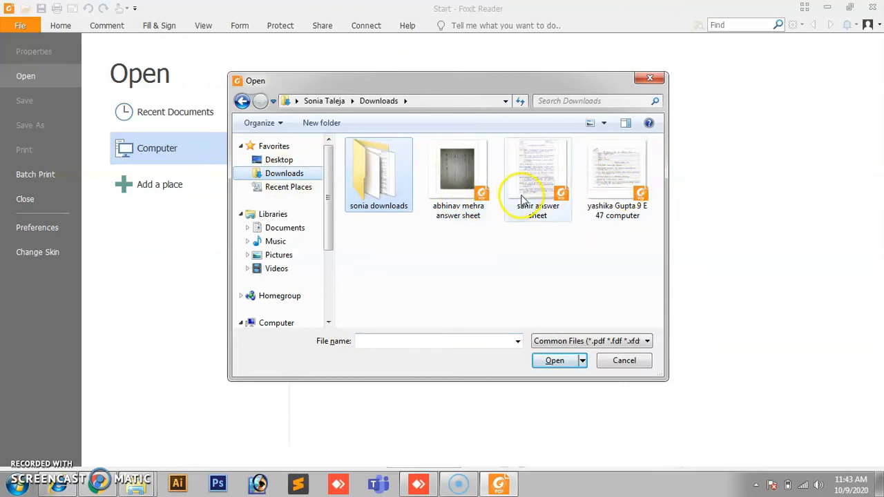
left_click(536, 173)
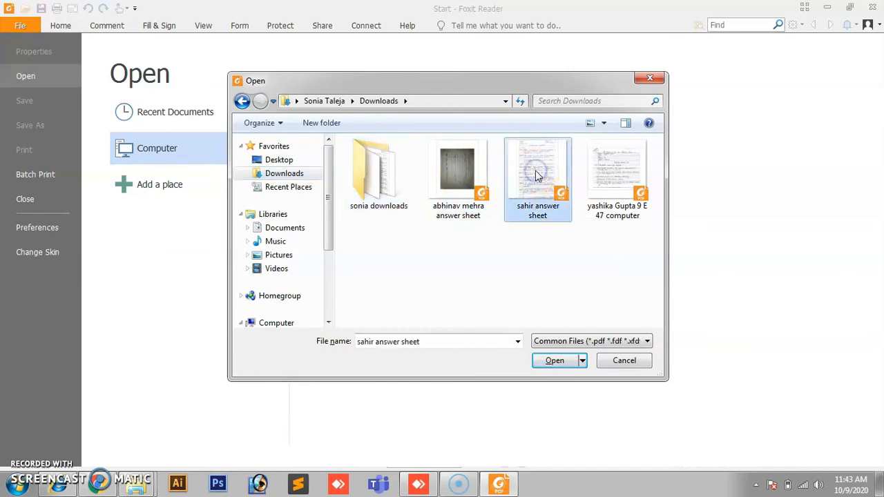
left_click(551, 361)
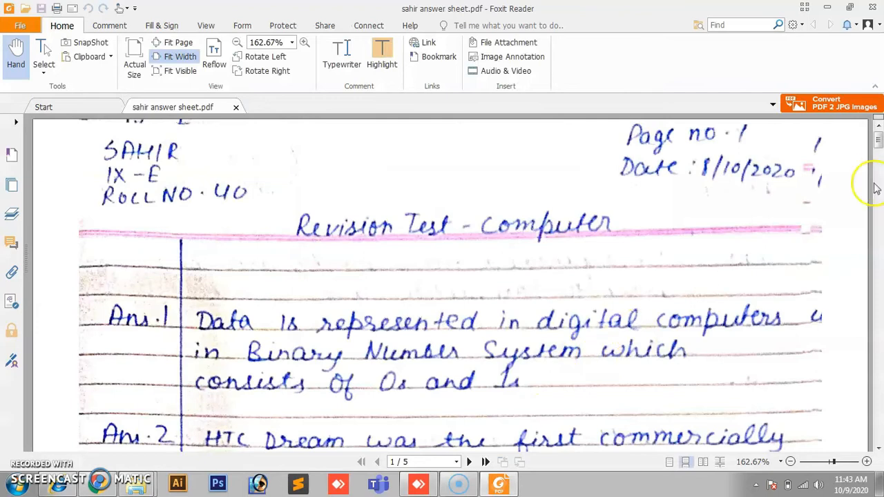
Step: Draw a freehand pencil tick beside Answer 1 and a stroke inside its circled mark
mouse_move(879, 141)
left_mouse_down()
mouse_move(879, 151)
mouse_move(879, 141)
left_mouse_up()
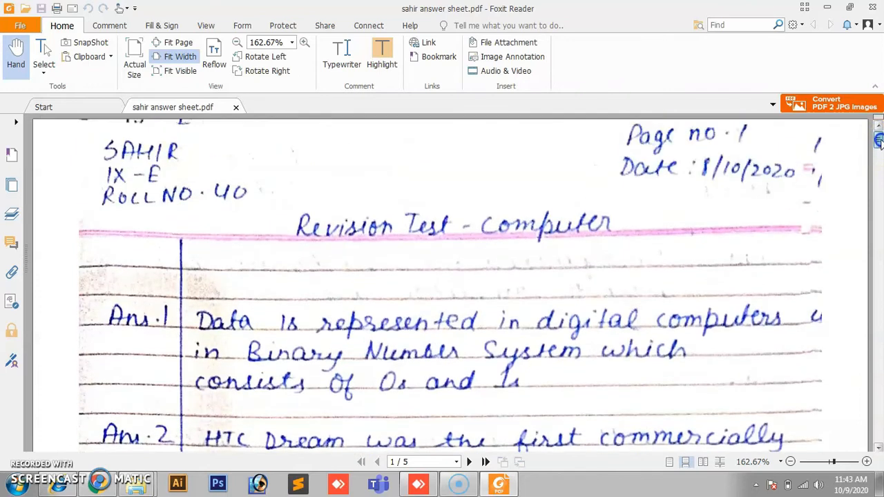
left_click(111, 26)
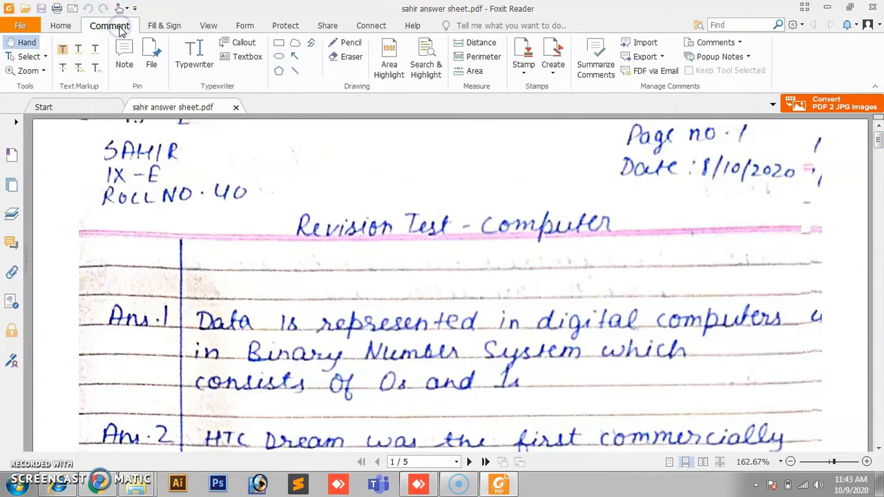
left_click(358, 46)
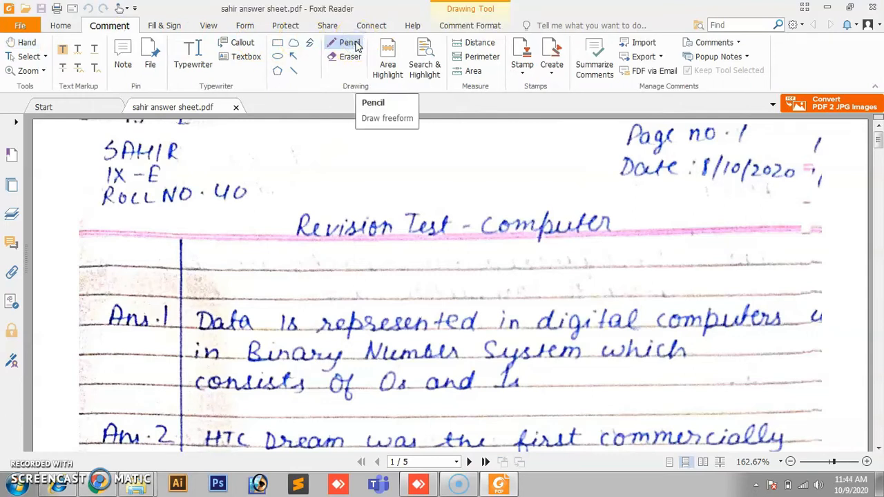
mouse_move(558, 382)
left_mouse_down()
mouse_move(678, 338)
mouse_move(717, 308)
mouse_move(739, 389)
mouse_move(757, 374)
left_mouse_up()
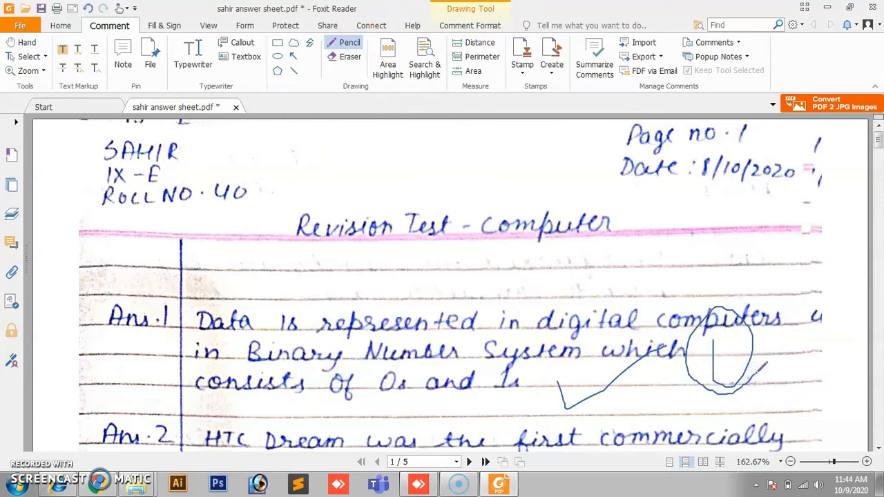
left_click_drag(751, 355, 742, 368)
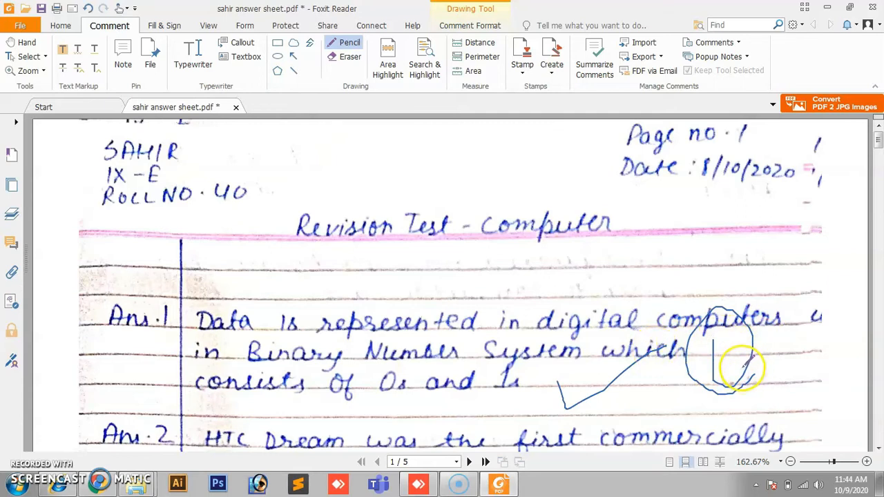
Step: Set the pencil to the thick red style with a red line colour
left_click(469, 26)
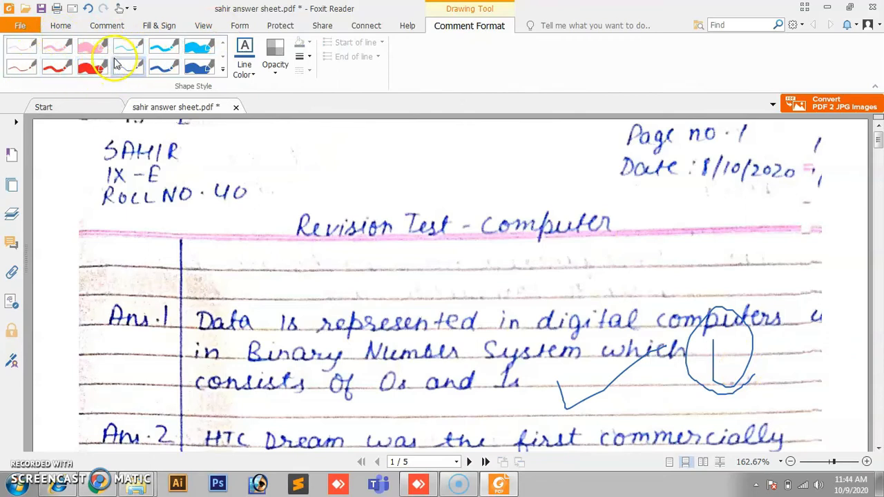
left_click(59, 67)
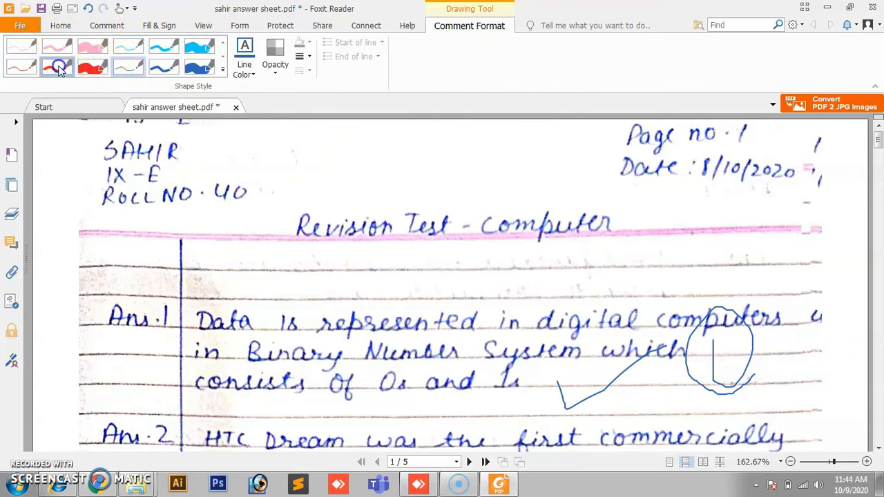
left_click(251, 73)
left_click(94, 66)
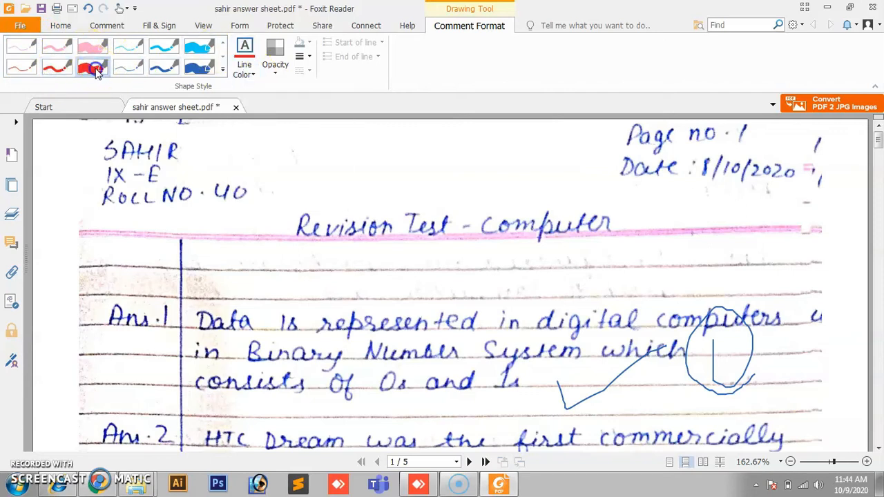
left_click(238, 65)
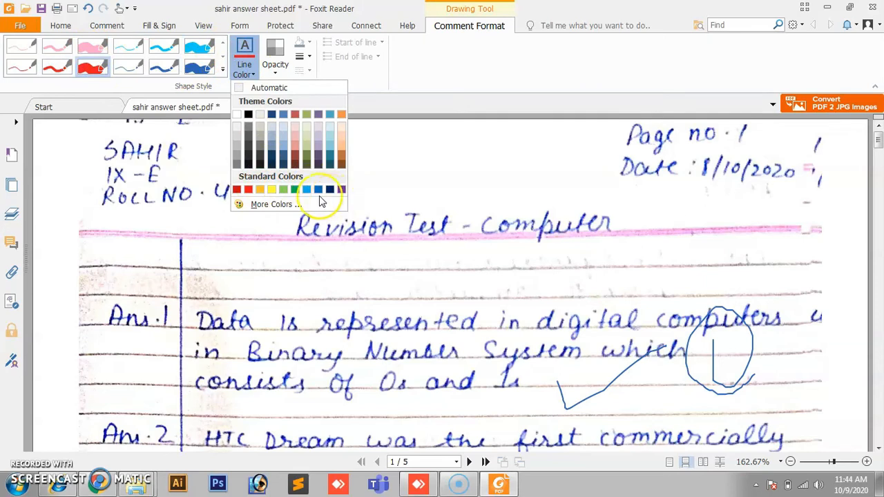
left_click(249, 192)
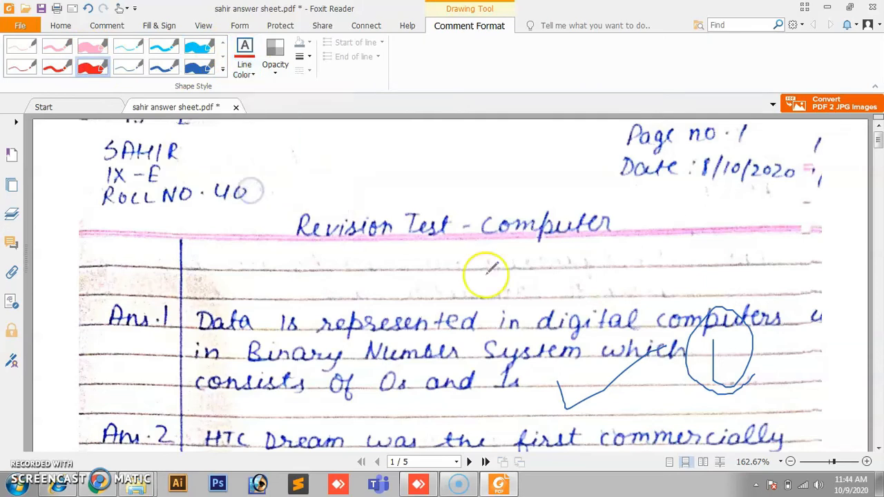
Step: Draw a red tick across Answer 2 and a red circled mark in the margin
left_click_drag(878, 138, 877, 152)
mouse_move(582, 221)
left_mouse_down()
mouse_move(686, 211)
mouse_move(687, 202)
left_mouse_up()
mouse_move(758, 197)
left_mouse_down()
mouse_move(765, 170)
mouse_move(738, 254)
mouse_move(782, 256)
left_mouse_up()
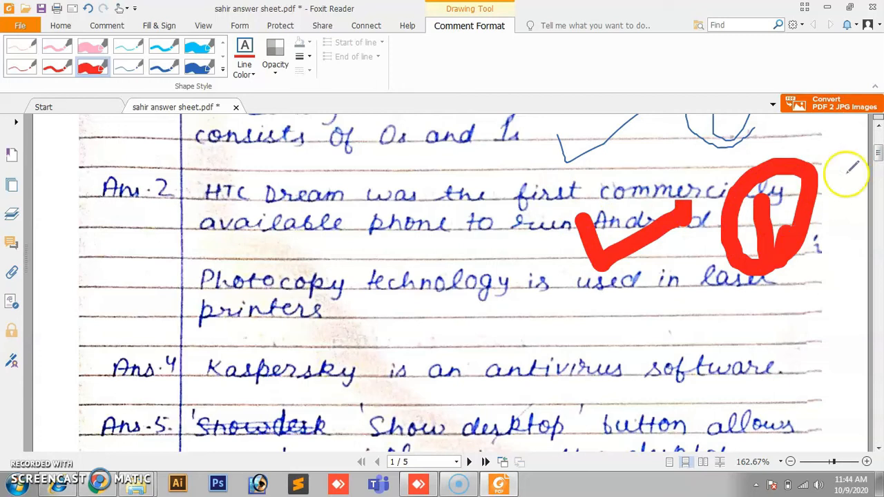
left_click_drag(879, 156, 879, 151)
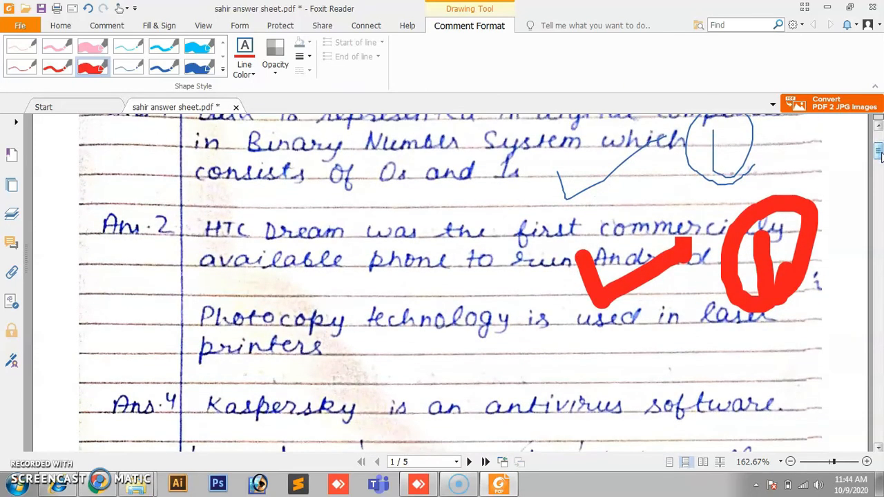
Step: Erase the red tick and circled mark at Answer 2 using the Eraser
left_click(108, 25)
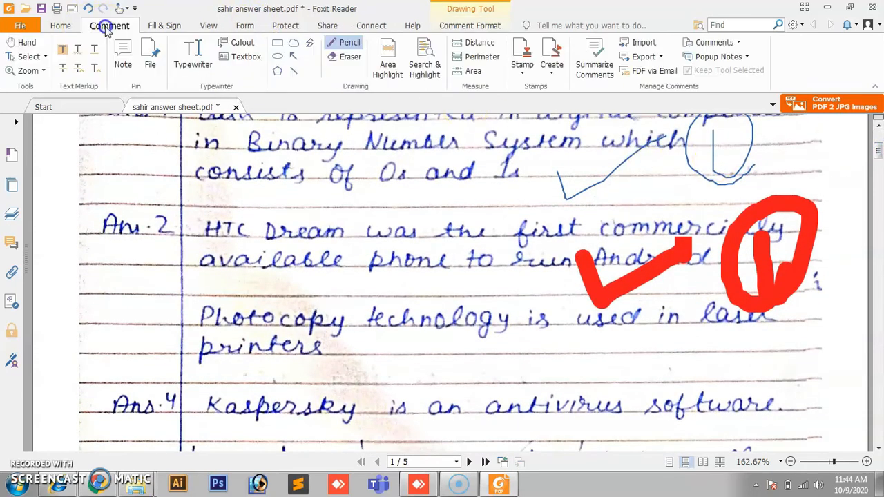
left_click(343, 58)
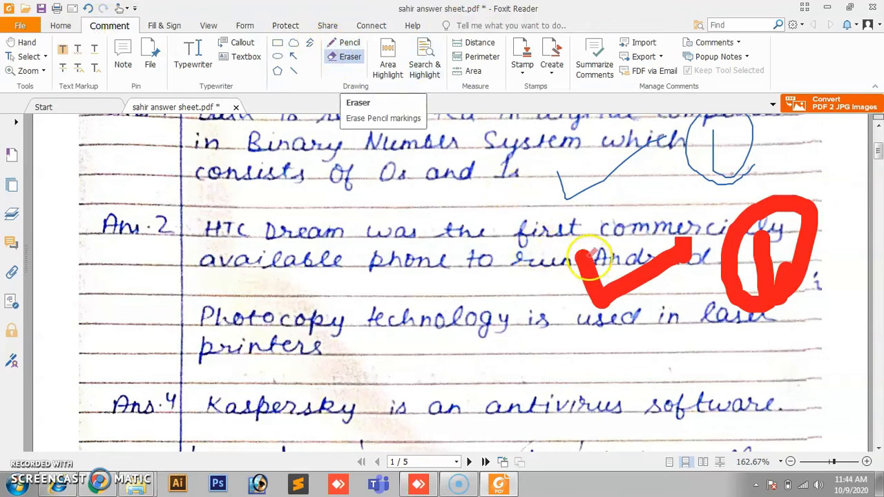
mouse_move(587, 261)
left_mouse_down()
mouse_move(602, 292)
mouse_move(734, 232)
mouse_move(620, 310)
mouse_move(730, 222)
mouse_move(795, 263)
mouse_move(760, 228)
mouse_move(739, 283)
mouse_move(755, 251)
mouse_move(742, 290)
mouse_move(769, 298)
mouse_move(809, 220)
mouse_move(784, 207)
mouse_move(822, 218)
mouse_move(722, 249)
mouse_move(731, 277)
left_mouse_up()
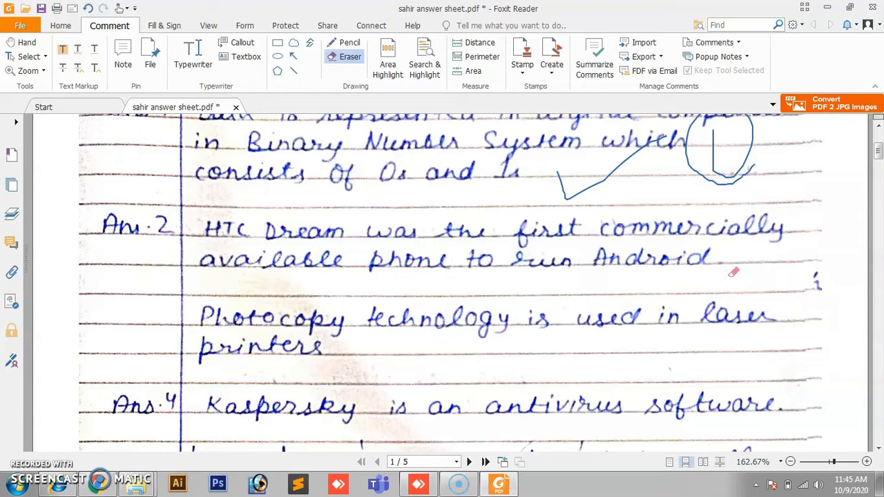
left_click_drag(878, 152, 878, 142)
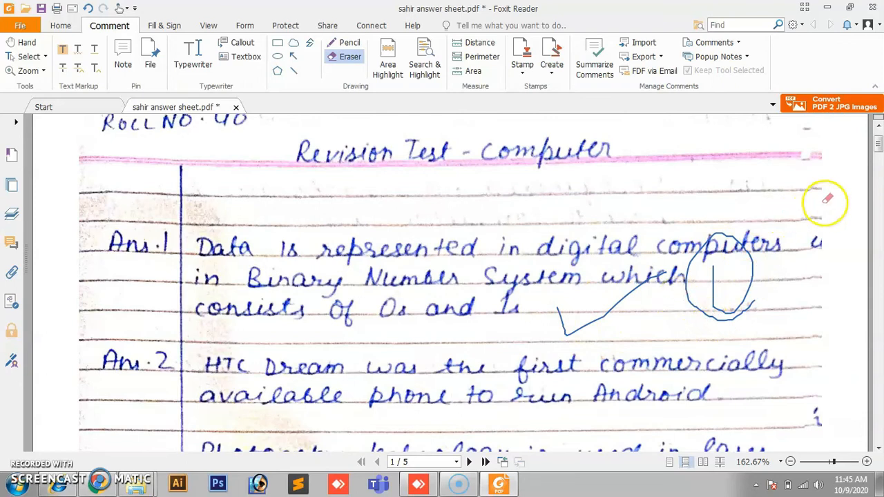
left_click_drag(878, 153, 879, 173)
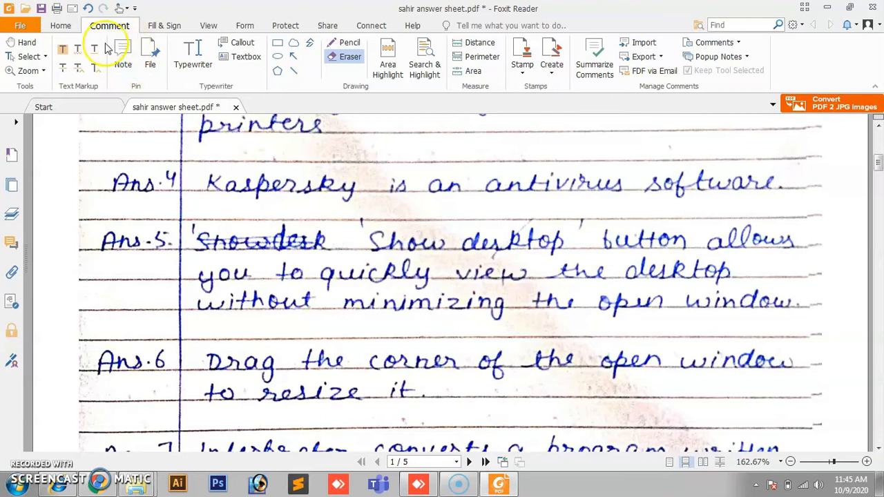
Step: Place a note reading 'do not over write' beside Answer 5
left_click(126, 64)
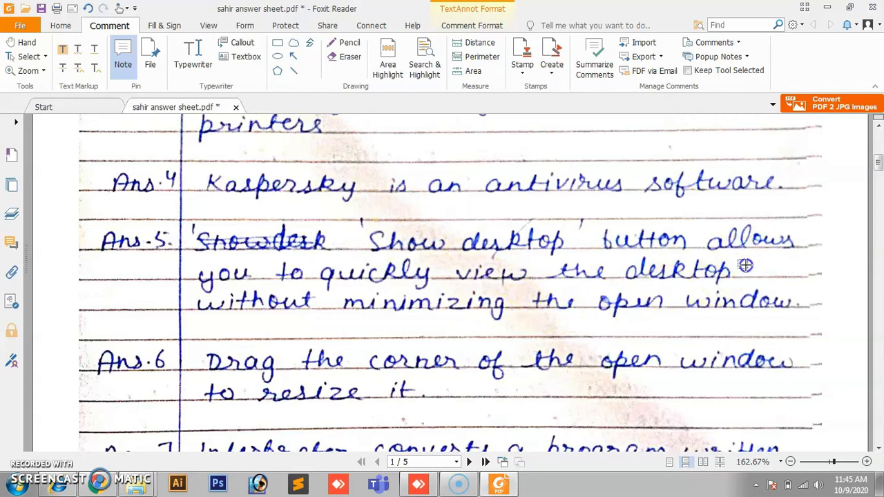
left_click_drag(754, 273, 762, 277)
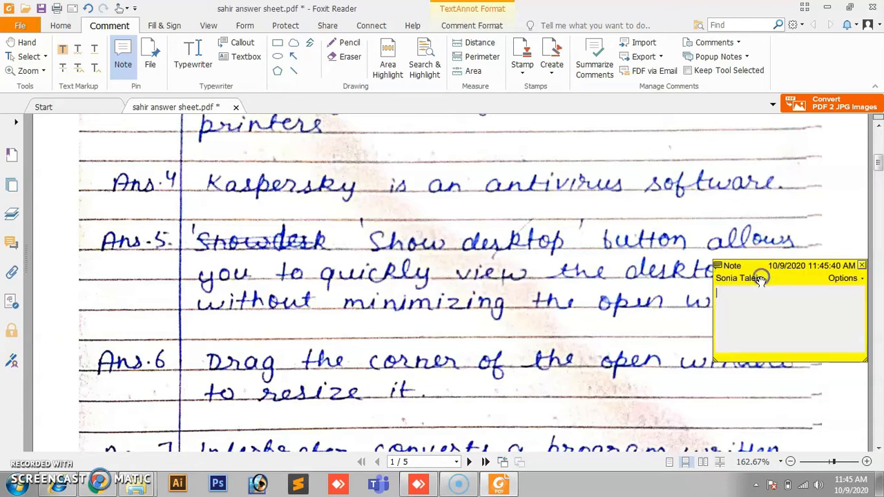
left_click(745, 308)
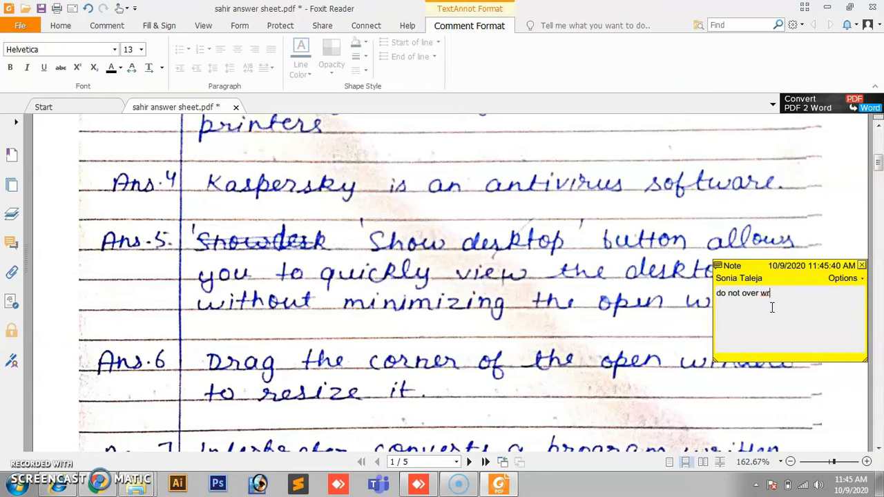
left_click(822, 239)
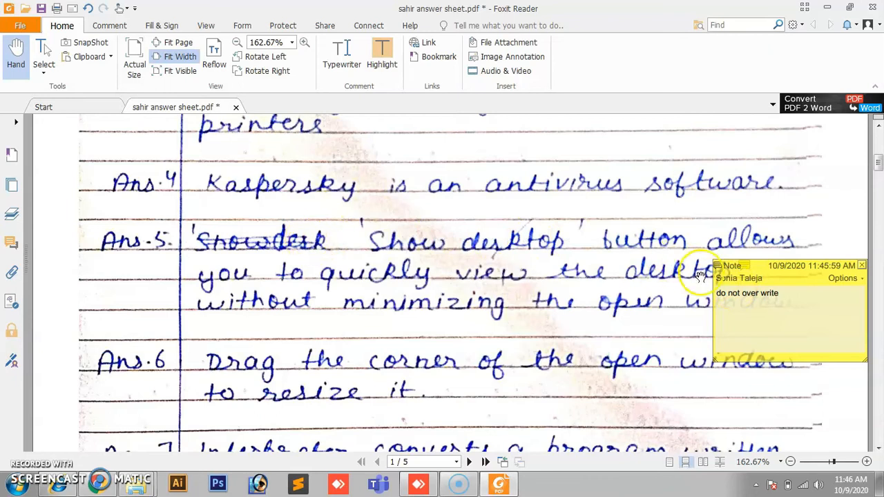
left_click(338, 225)
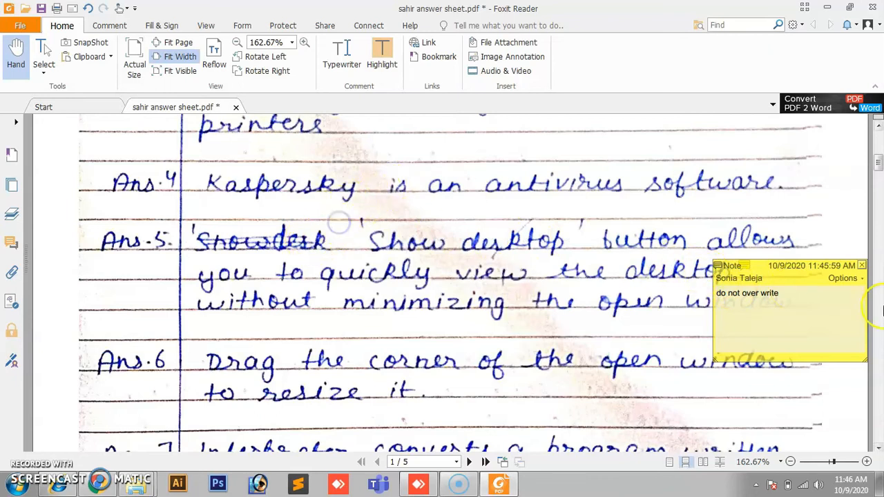
left_click(879, 273)
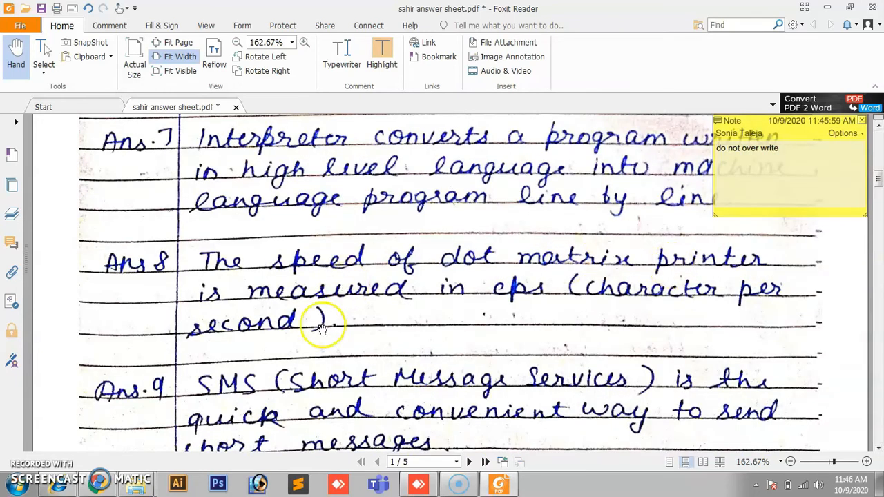
Step: Attach a sticky note reading 'improve your writing' to Answer 8, then scroll back to the top
left_click(316, 284)
left_click_drag(315, 284, 380, 261)
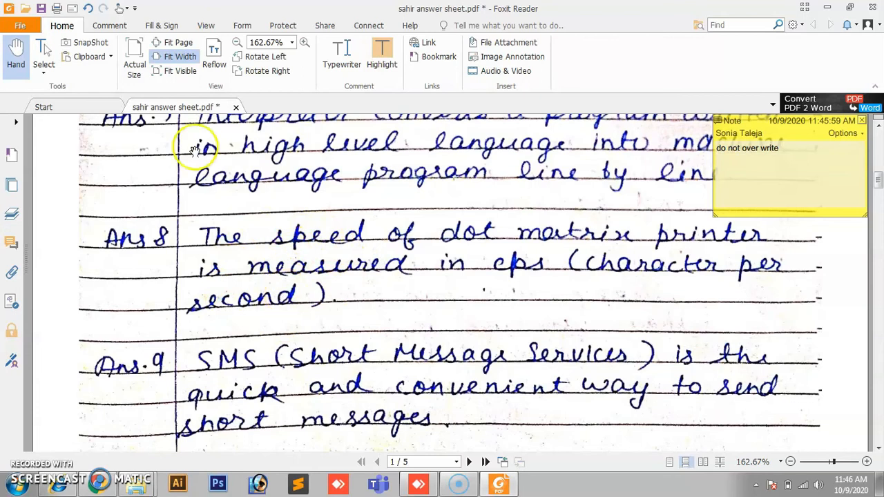
left_click(119, 29)
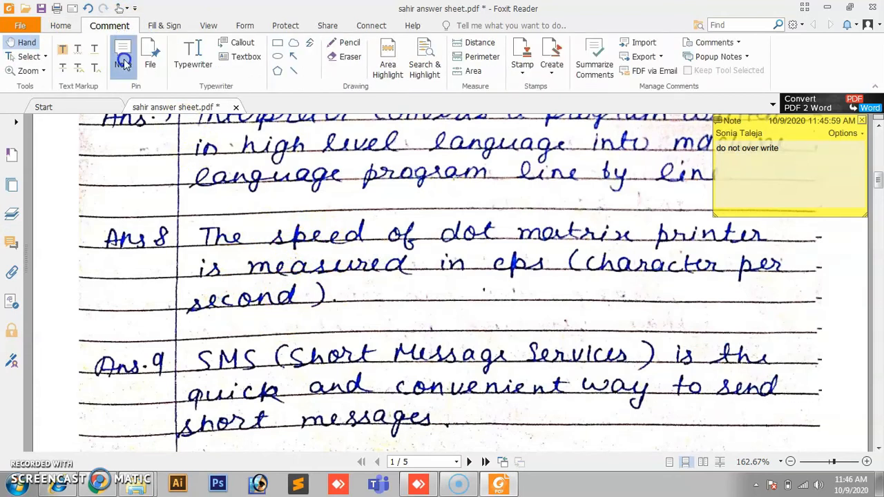
left_click(123, 57)
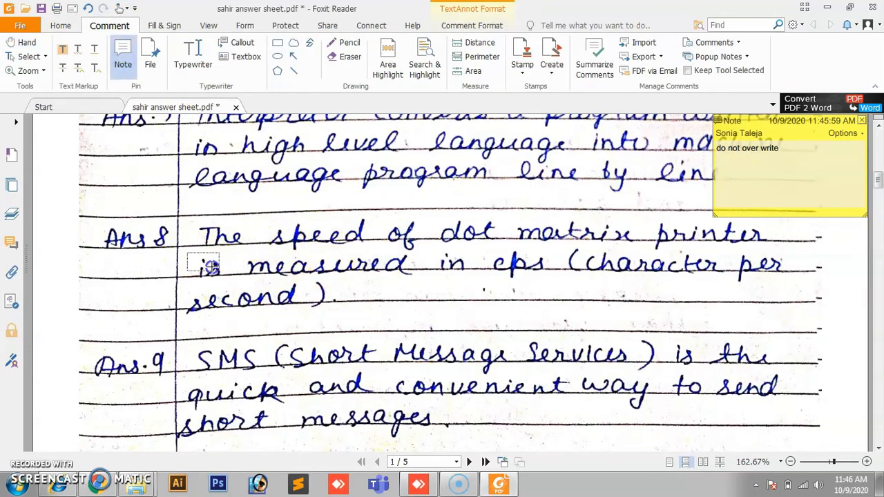
left_click(188, 254)
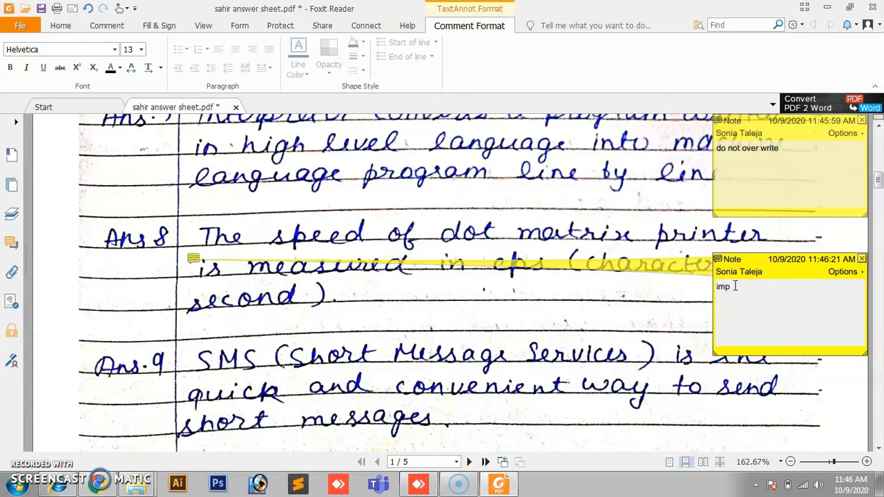
type("improve y")
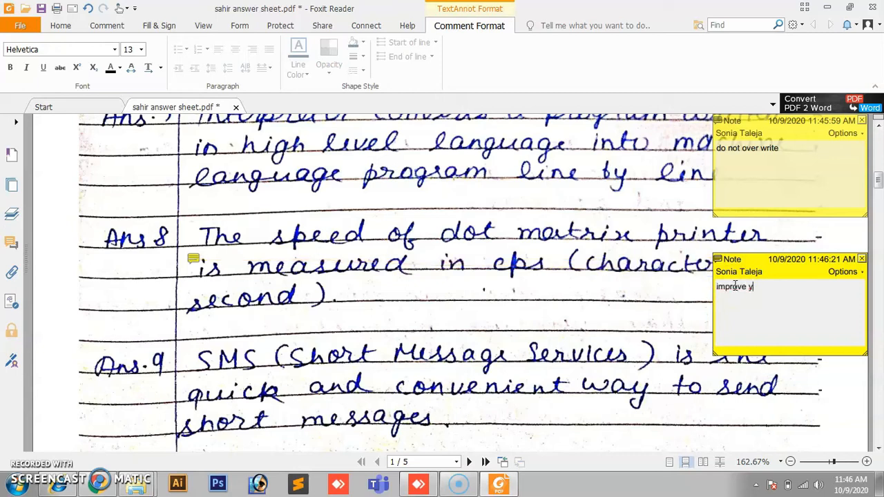
type("our writing")
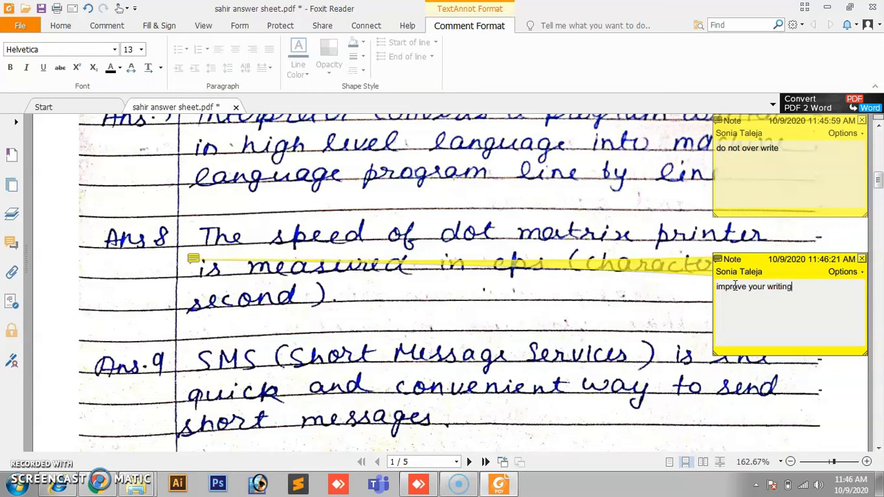
left_click(723, 401)
left_click(535, 301)
left_click(274, 181)
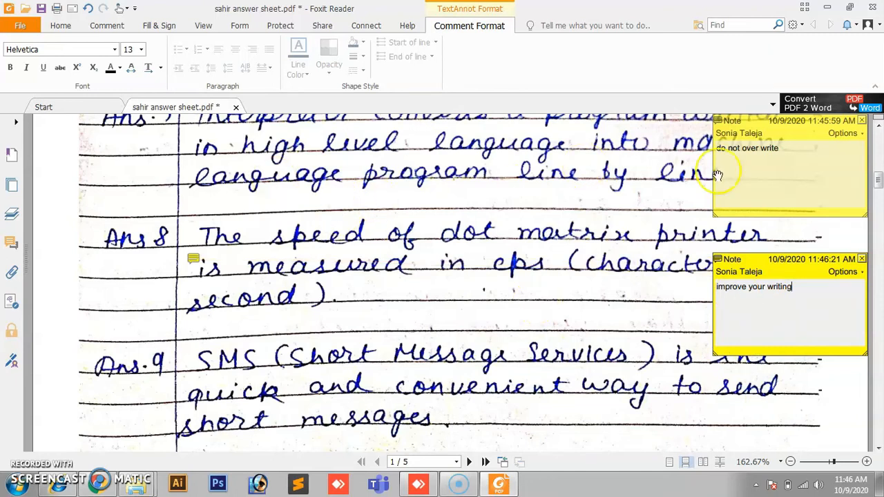
left_click_drag(879, 185, 880, 141)
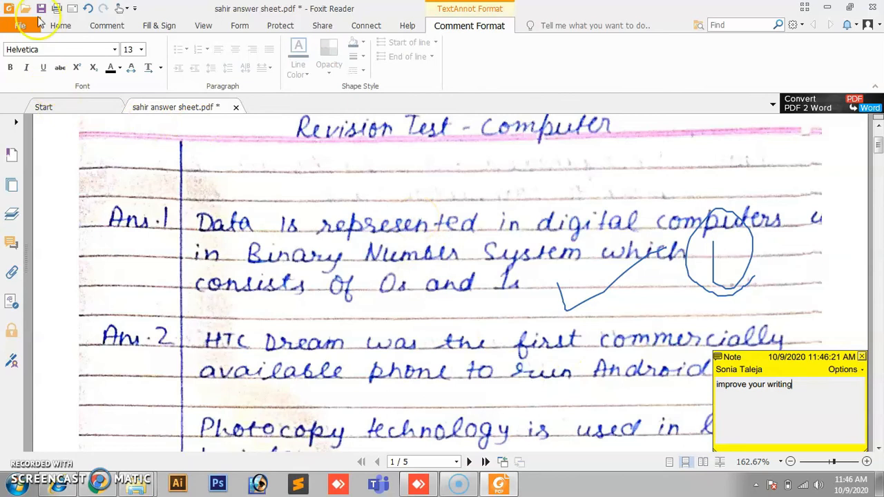
Step: Bring up the Windows Save As dialog for the answer sheet, opened on the Downloads folder
left_click(21, 26)
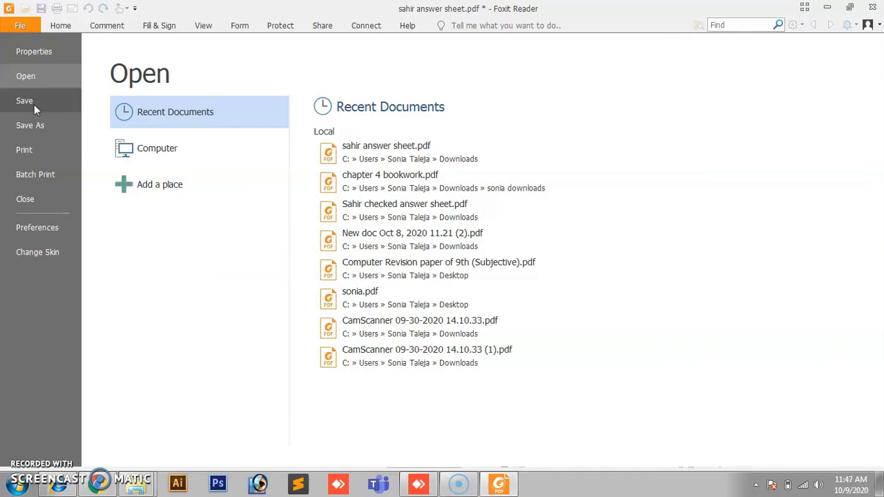
left_click(38, 124)
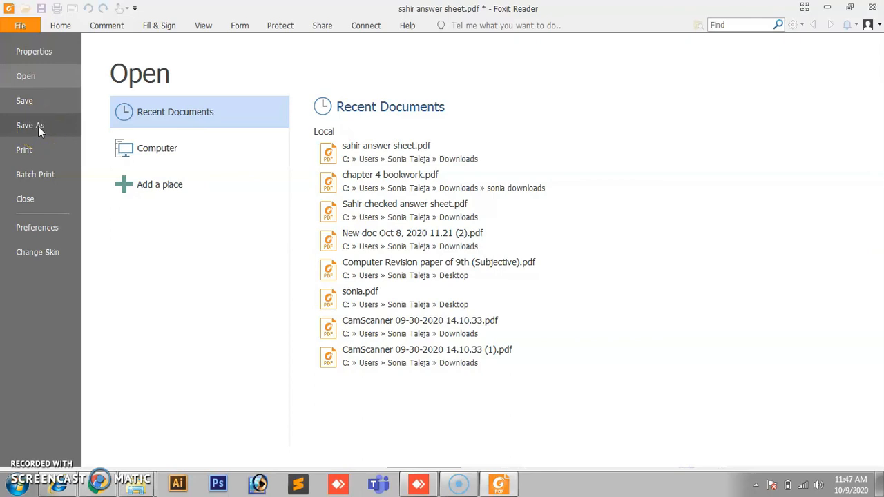
left_click(38, 127)
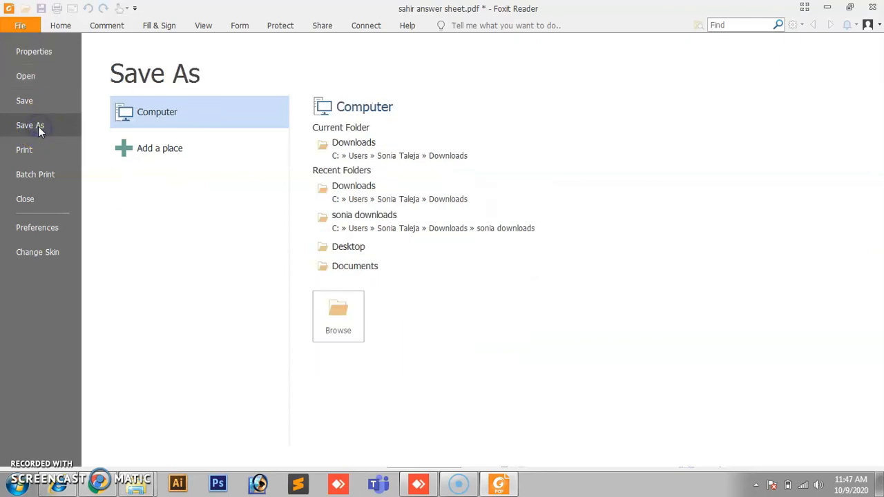
left_click(340, 315)
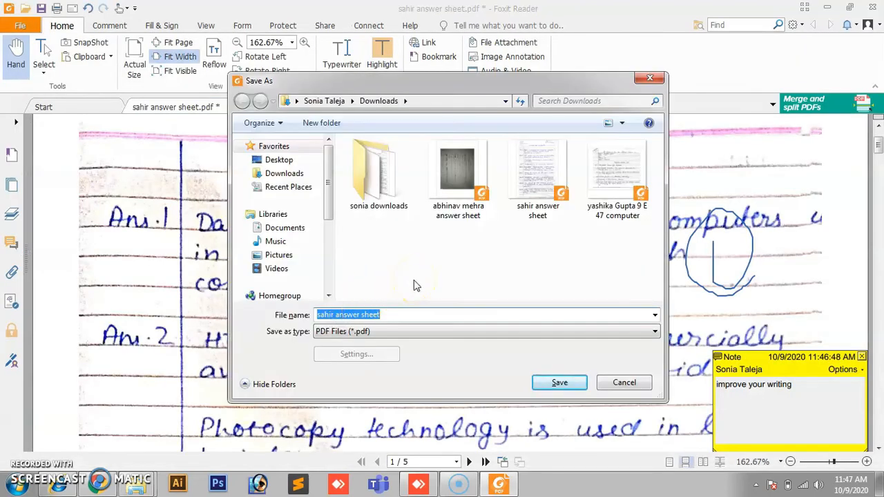
Step: Save the marked-up sheet in Downloads as 'sahir checked answer sheet.pdf'
left_click(284, 175)
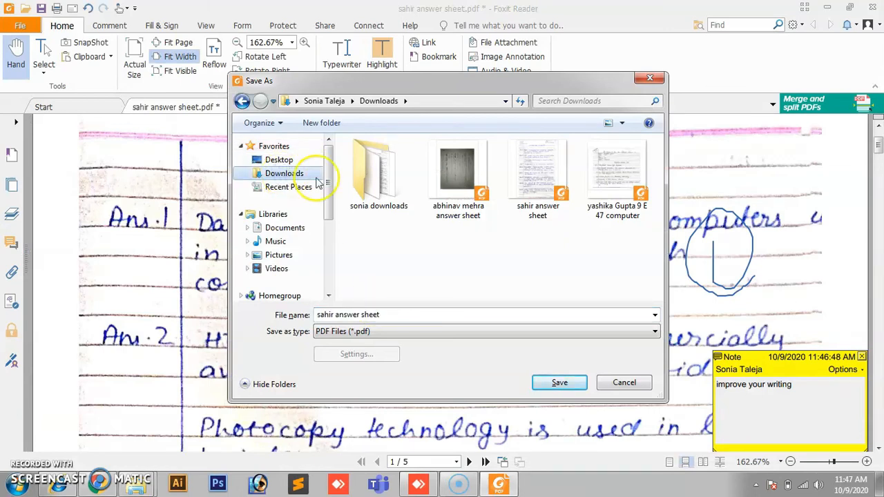
left_click(359, 315)
left_click(337, 315)
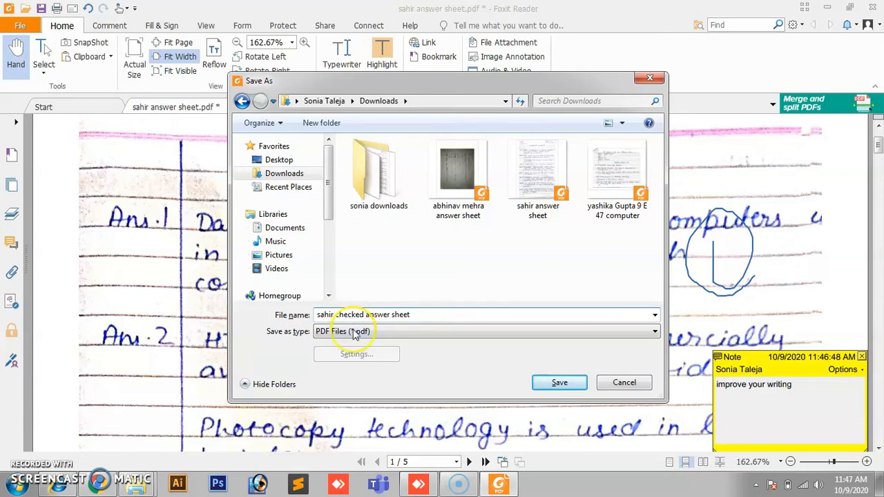
left_click_drag(318, 315, 414, 315)
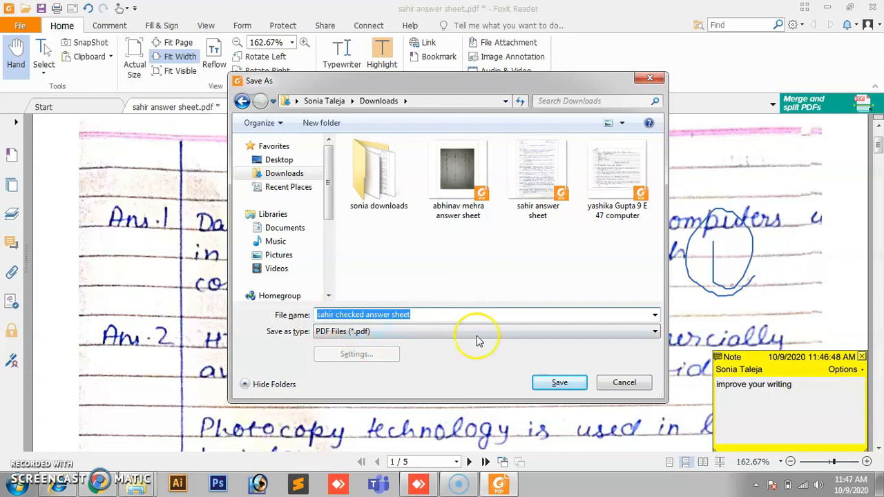
left_click(561, 390)
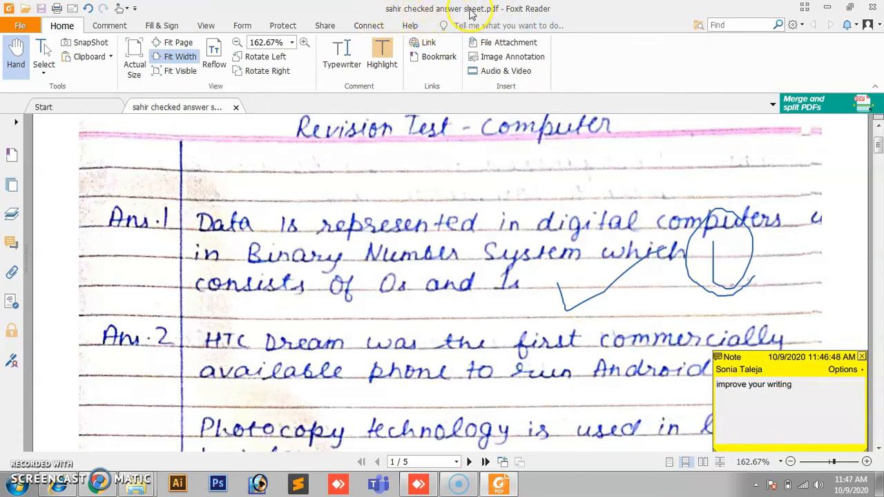
Step: Close Foxit, bring up the Downloads window, and briefly open then close the original answer sheet
left_click(872, 5)
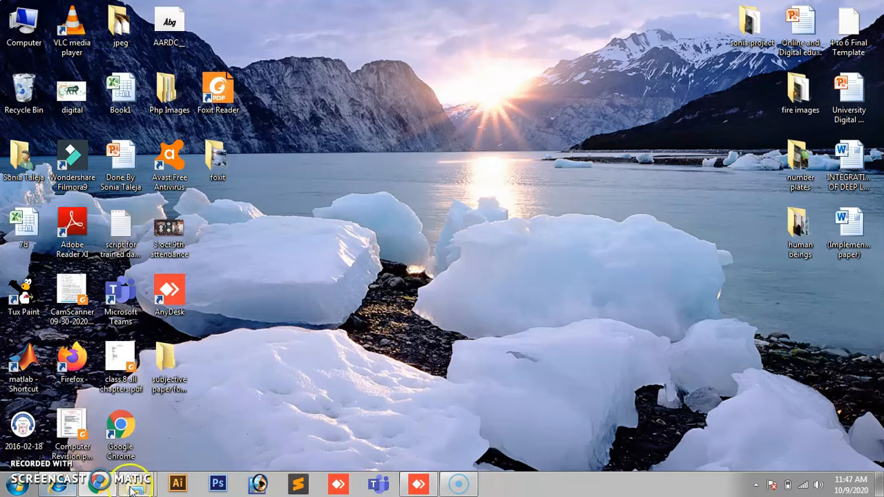
mouse_move(136, 486)
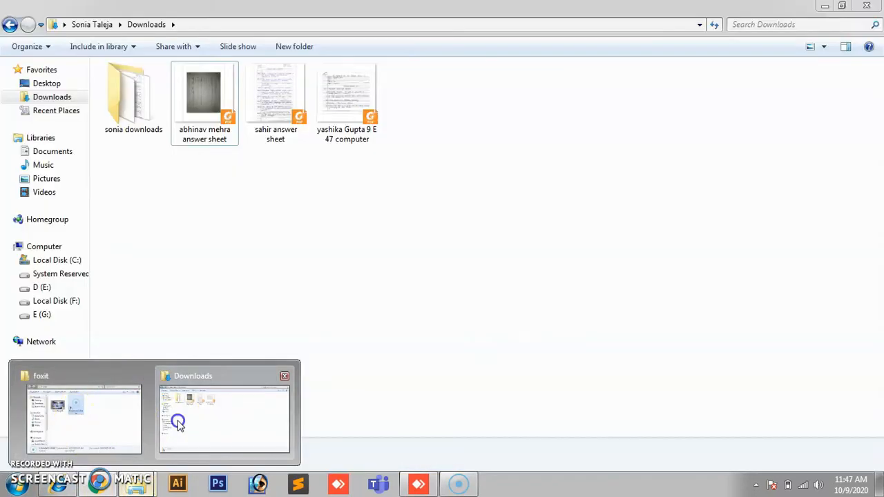
left_click(173, 420)
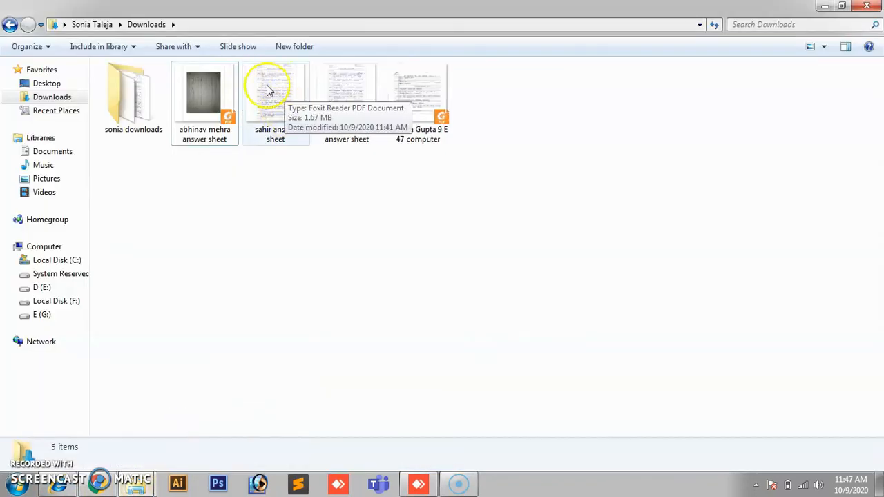
double_click(278, 105)
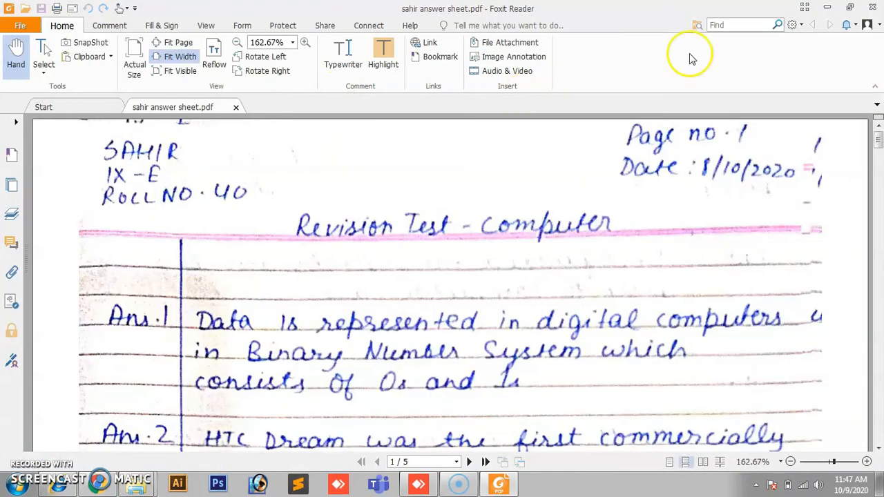
left_click(873, 7)
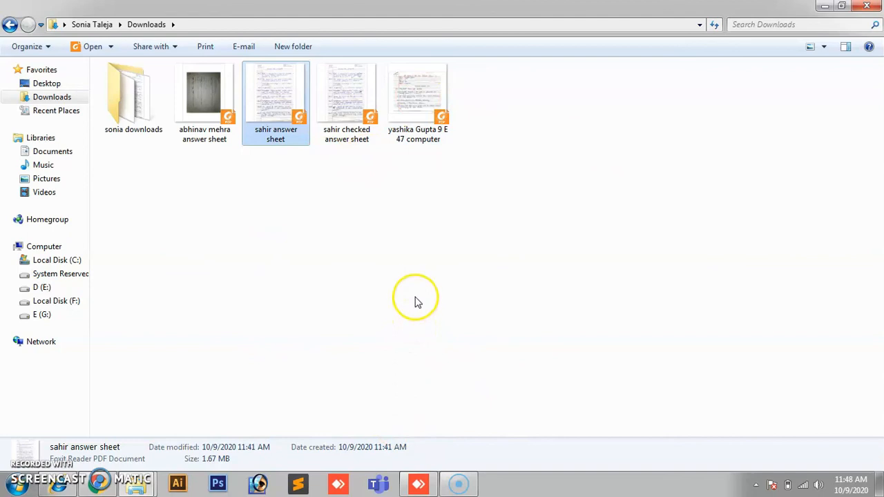
Step: Make a new folder in Downloads named 'class 9th checked pdfs'
right_click(510, 247)
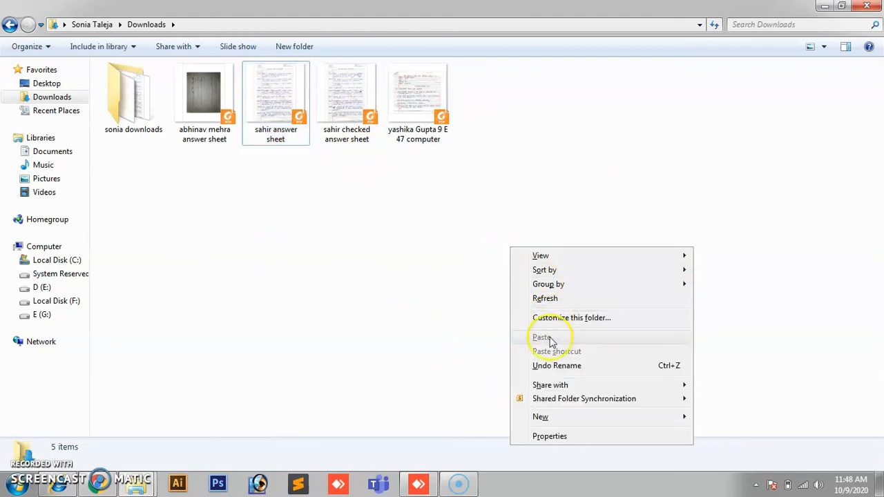
mouse_move(536, 417)
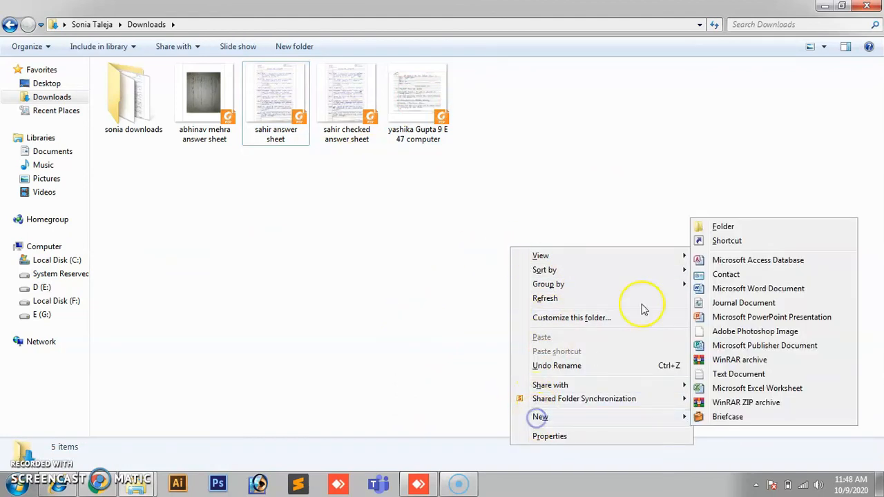
left_click(721, 226)
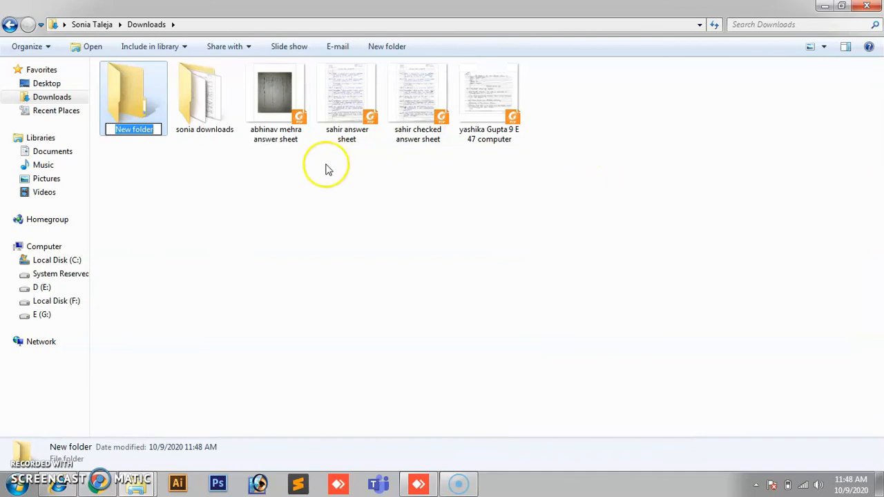
type("class")
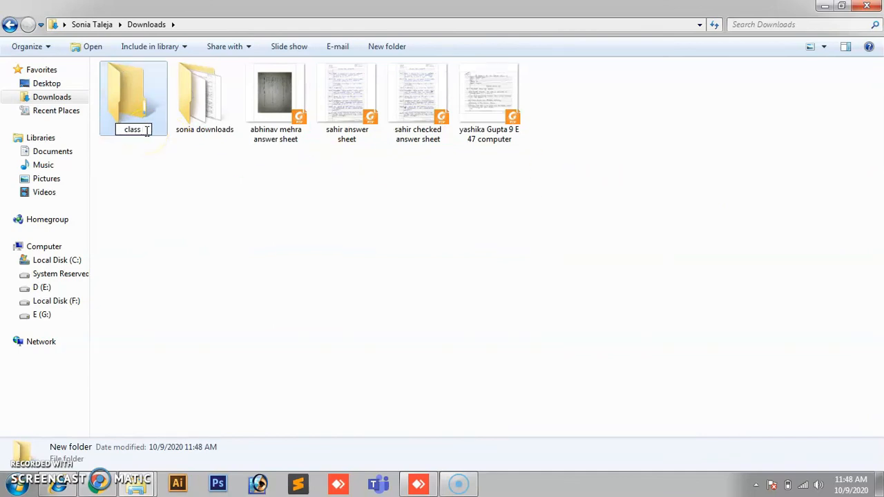
type(" 9th checked pd")
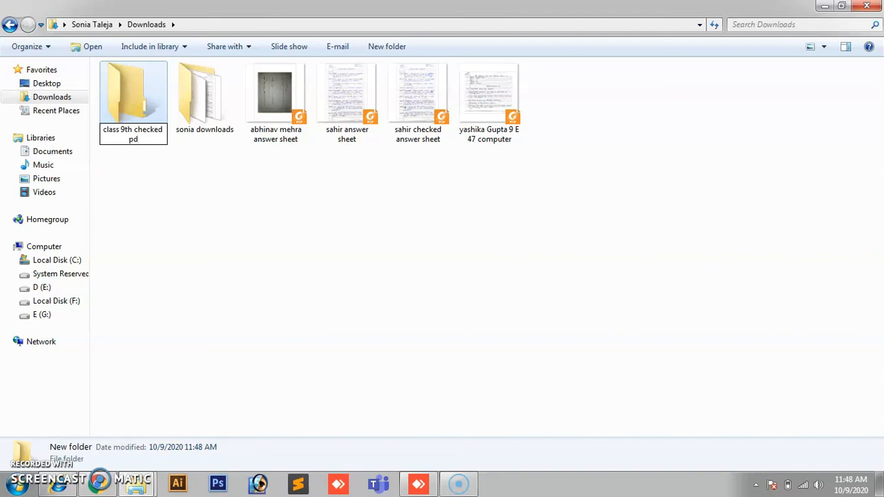
type("fs")
key("Return")
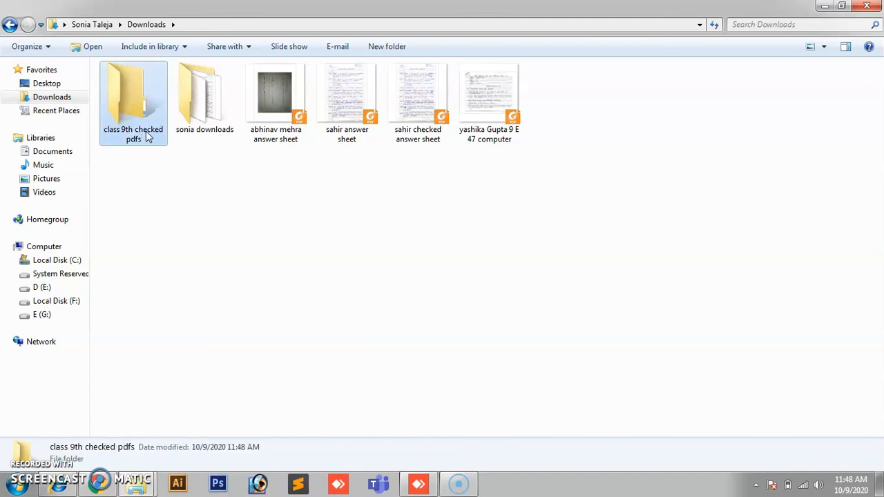
Step: Cut 'sahir checked answer sheet' and paste it into the class 9th checked pdfs folder
left_click(417, 126, "ctrl")
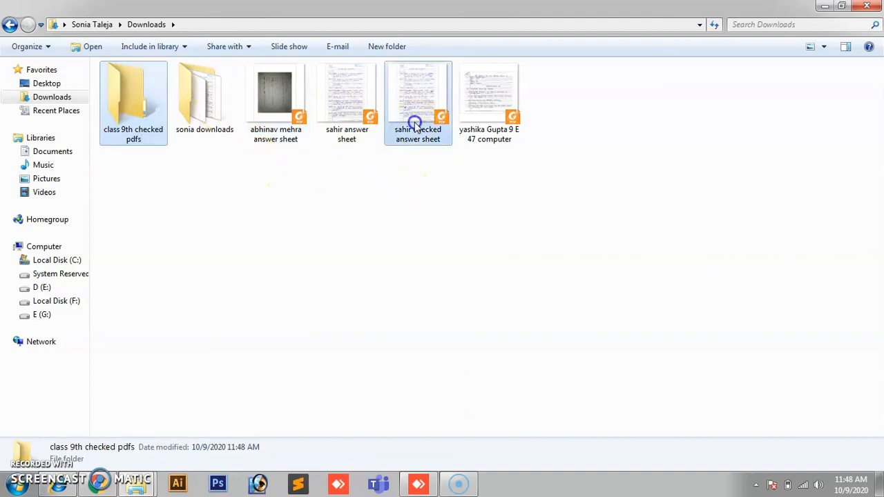
key("ctrl+x")
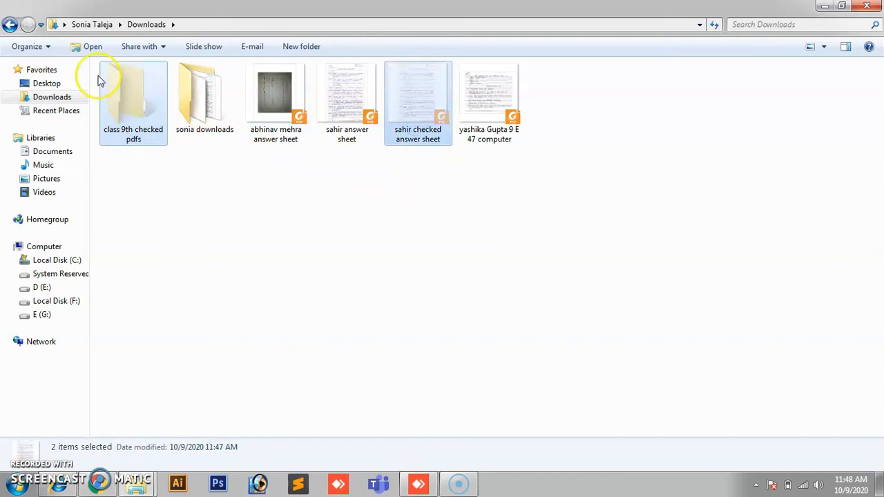
left_click(385, 293)
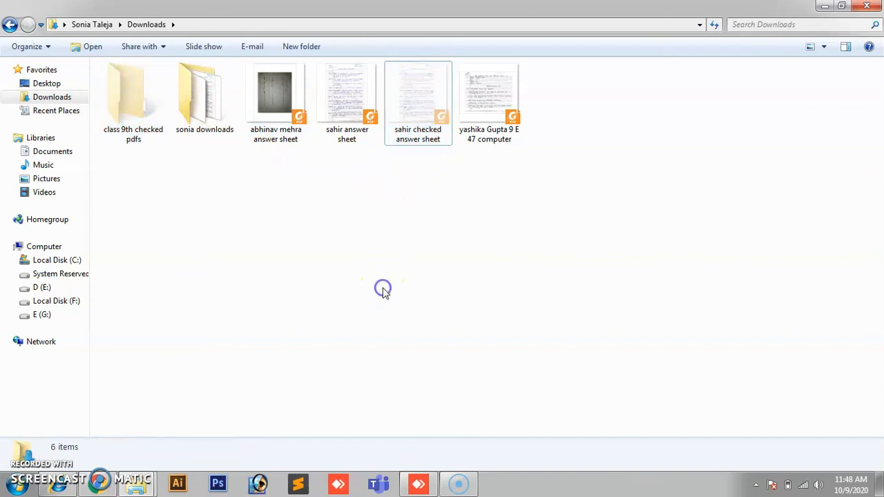
left_click(436, 98)
right_click(437, 98)
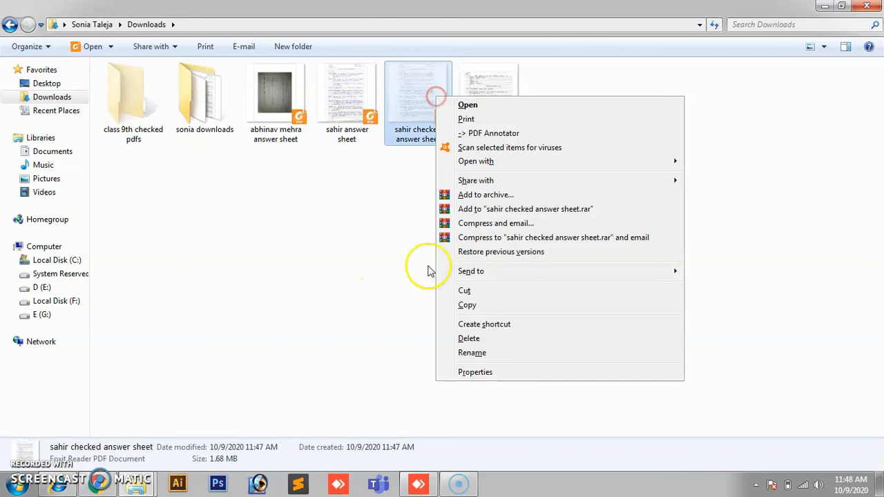
left_click(473, 289)
double_click(119, 119)
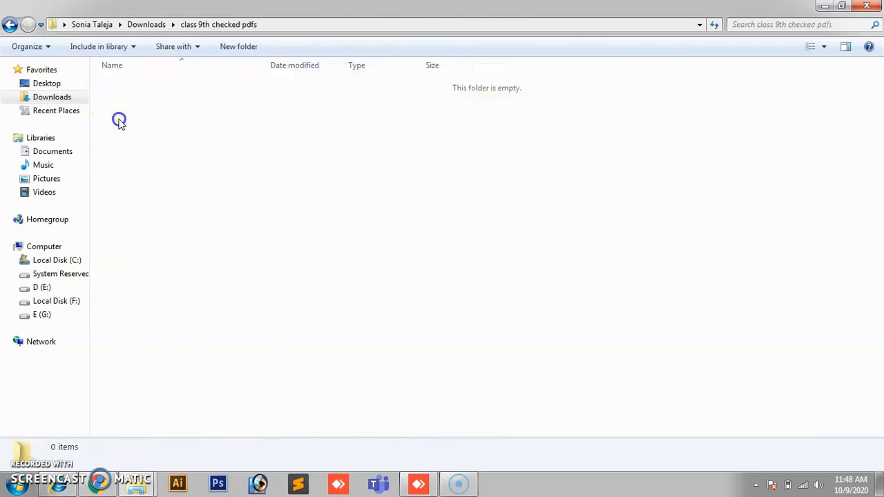
key("ctrl+v")
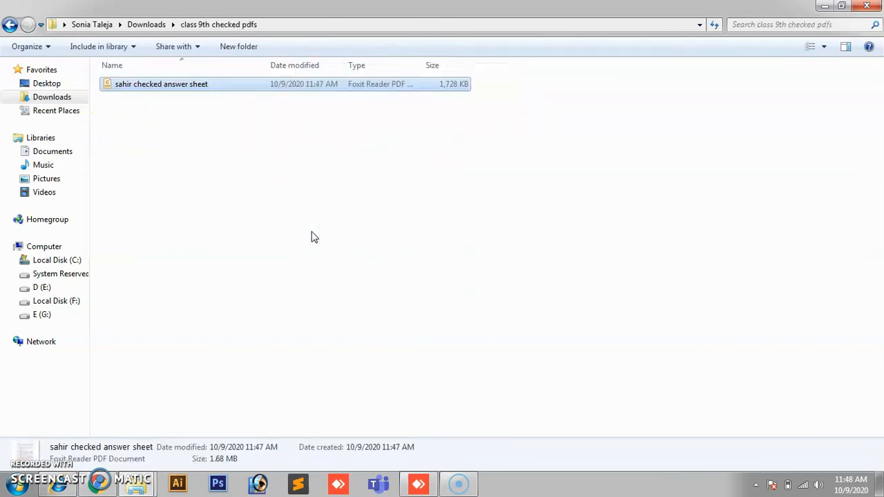
Step: Return to Downloads, close Explorer, and move the Foxit Reader desktop shortcut rightward
left_click(10, 25)
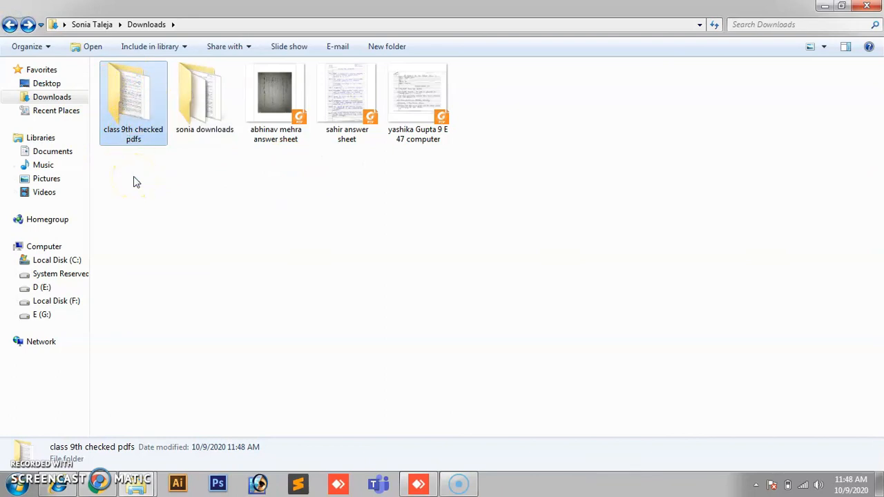
left_click(868, 5)
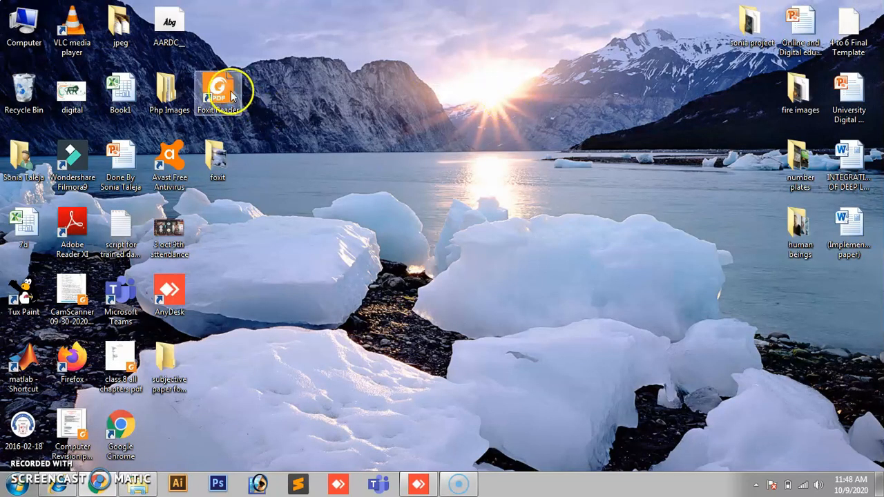
left_click_drag(232, 97, 319, 122)
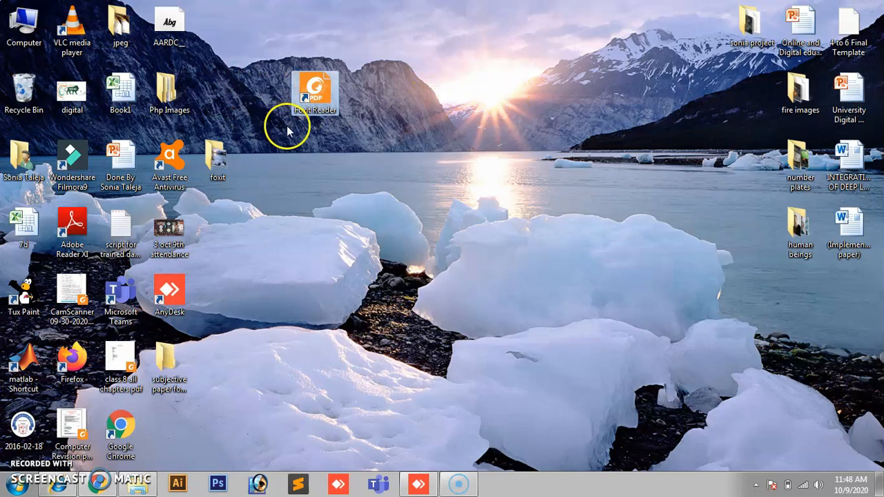